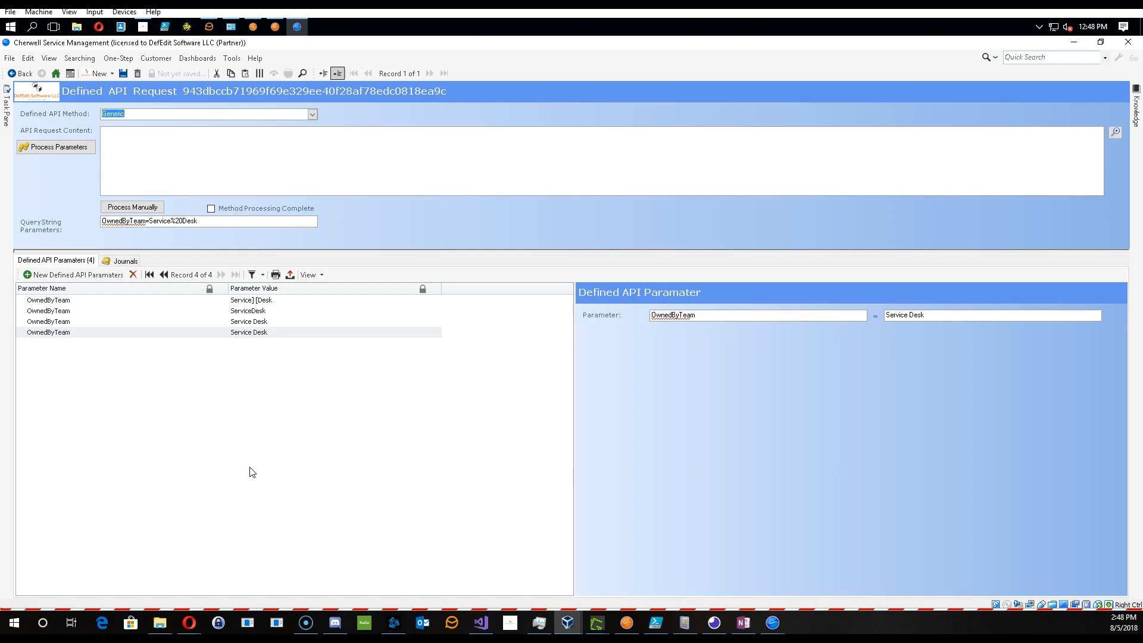
- Open the One-Step Action Manager and edit the Process Parameters as XML One-Step
{"action": "left_click", "coordinate": [257, 467]}
{"action": "left_click", "coordinate": [112, 59]}
{"action": "left_click", "coordinate": [110, 77]}
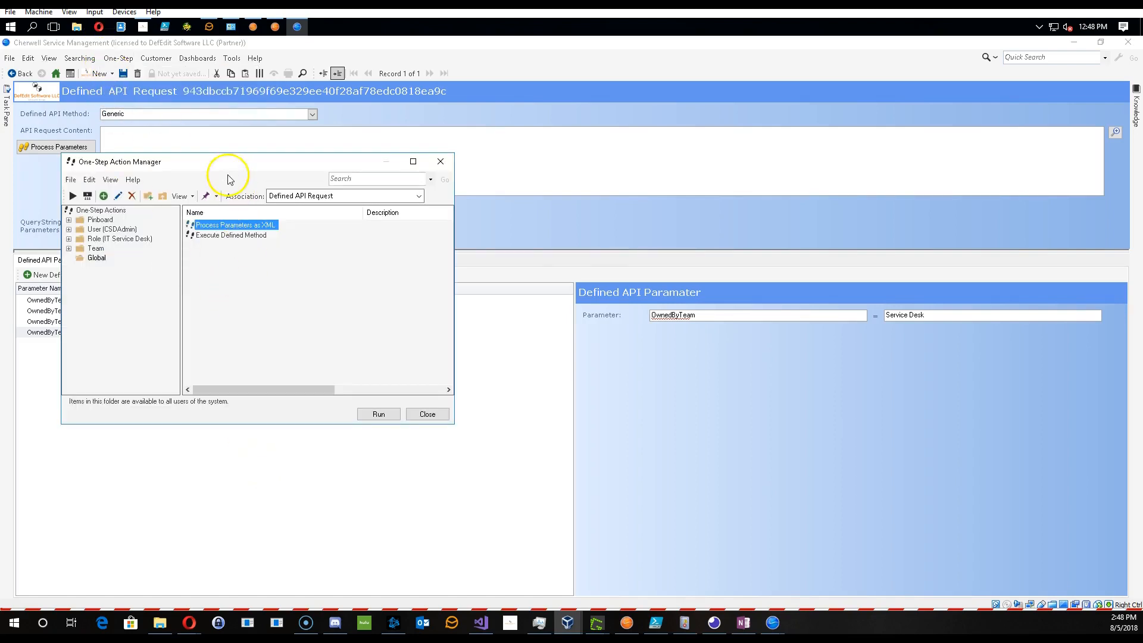
{"action": "left_click_drag", "start_coordinate": [226, 174], "coordinate": [445, 133]}
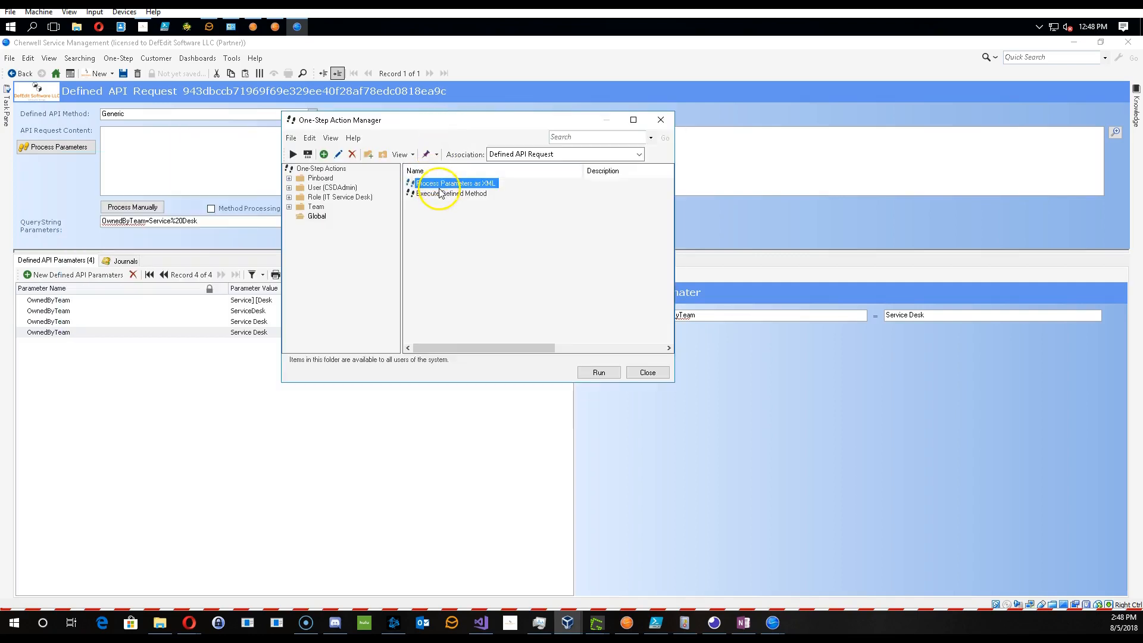
{"action": "right_click", "coordinate": [440, 189]}
{"action": "left_click", "coordinate": [465, 235]}
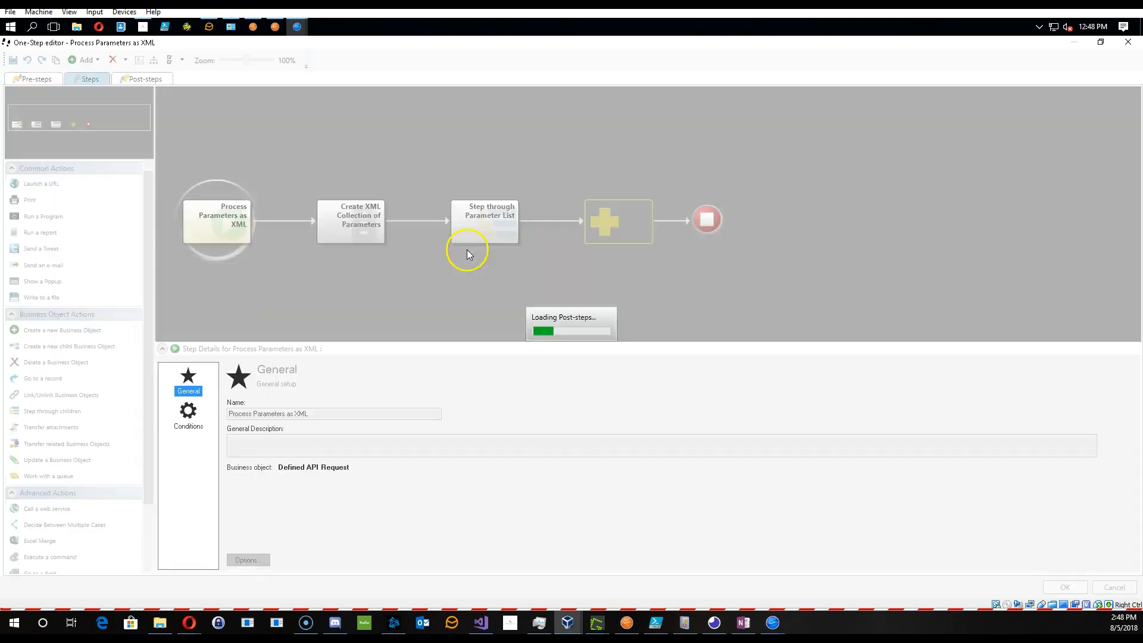
- Try to clear the replacement value of the %20 Replace modifier in the Create XML Collection of Parameters step
{"action": "left_click", "coordinate": [352, 225]}
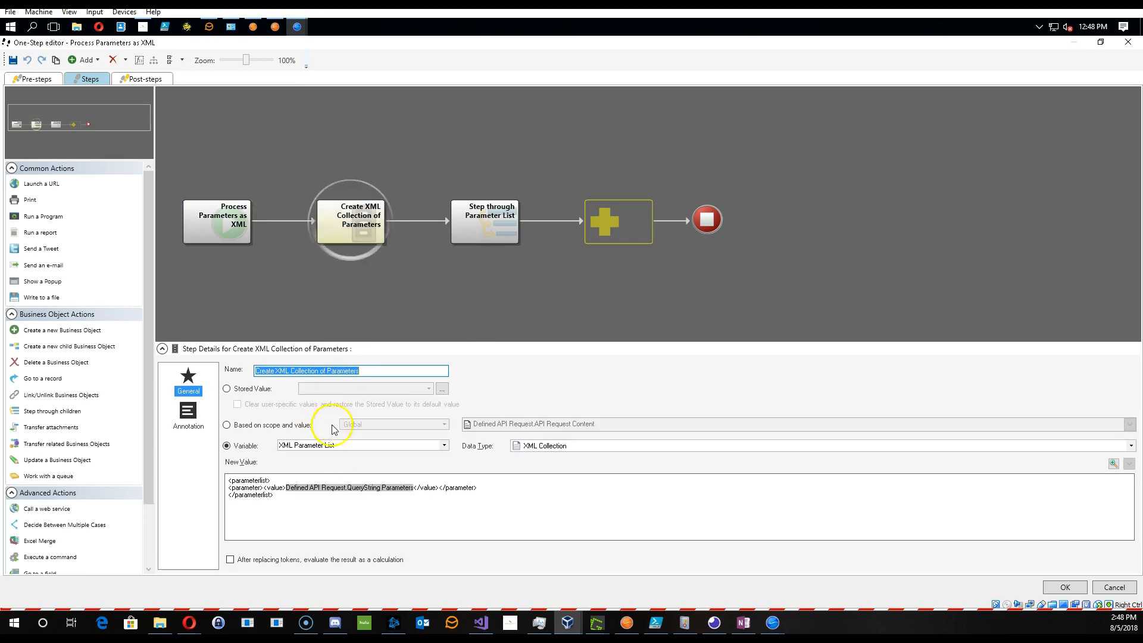
{"action": "double_click", "coordinate": [306, 489]}
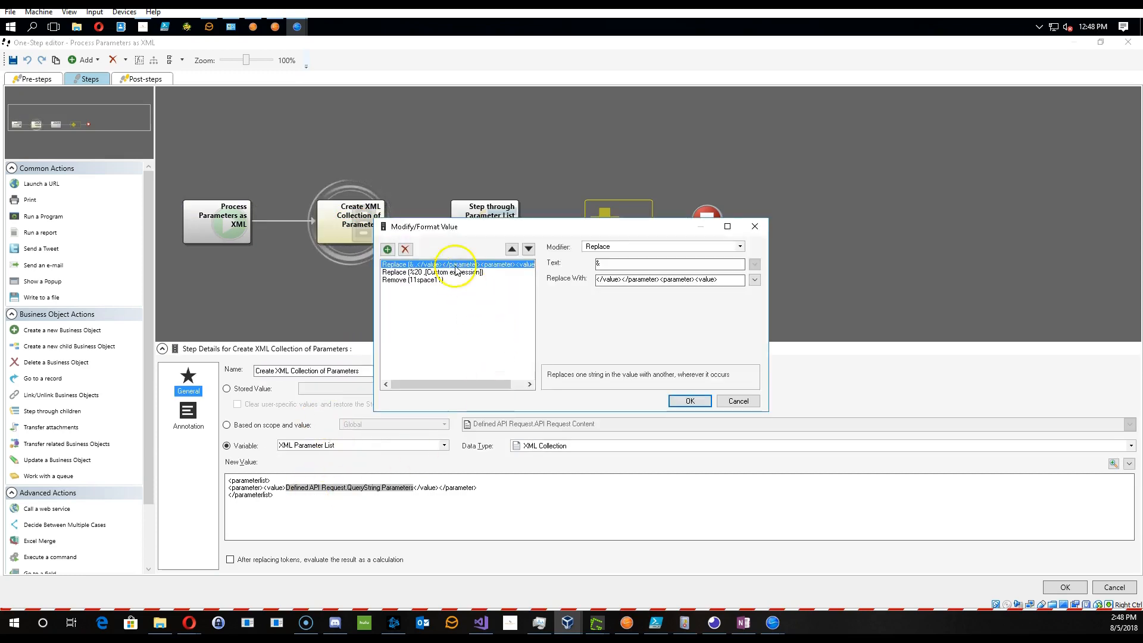
{"action": "left_click_drag", "start_coordinate": [434, 237], "coordinate": [371, 188]}
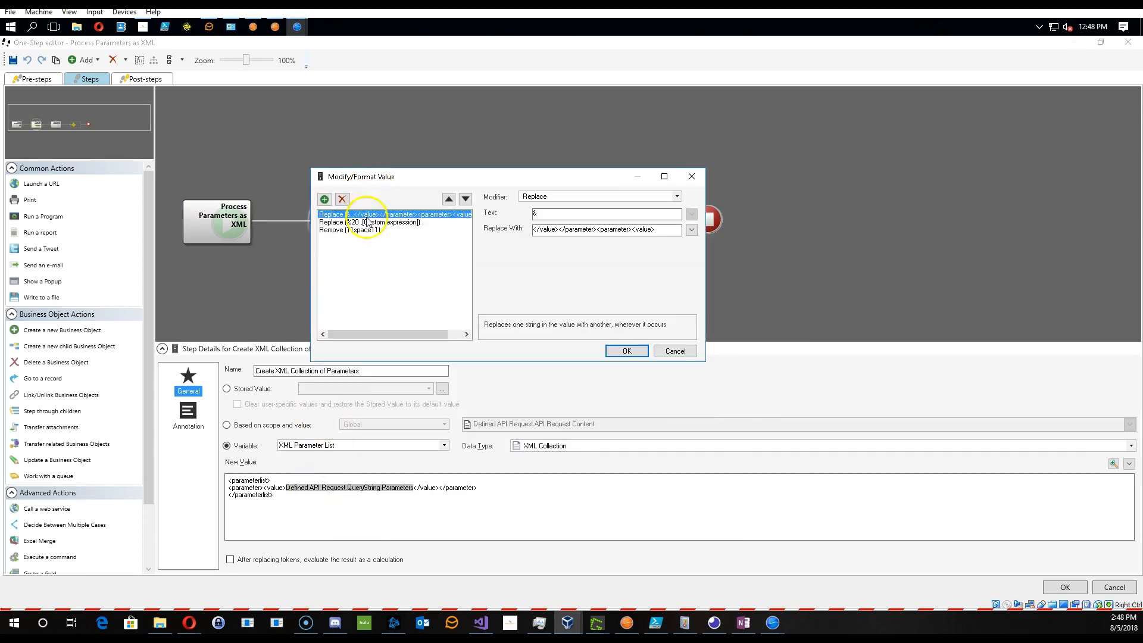
{"action": "left_click", "coordinate": [366, 225]}
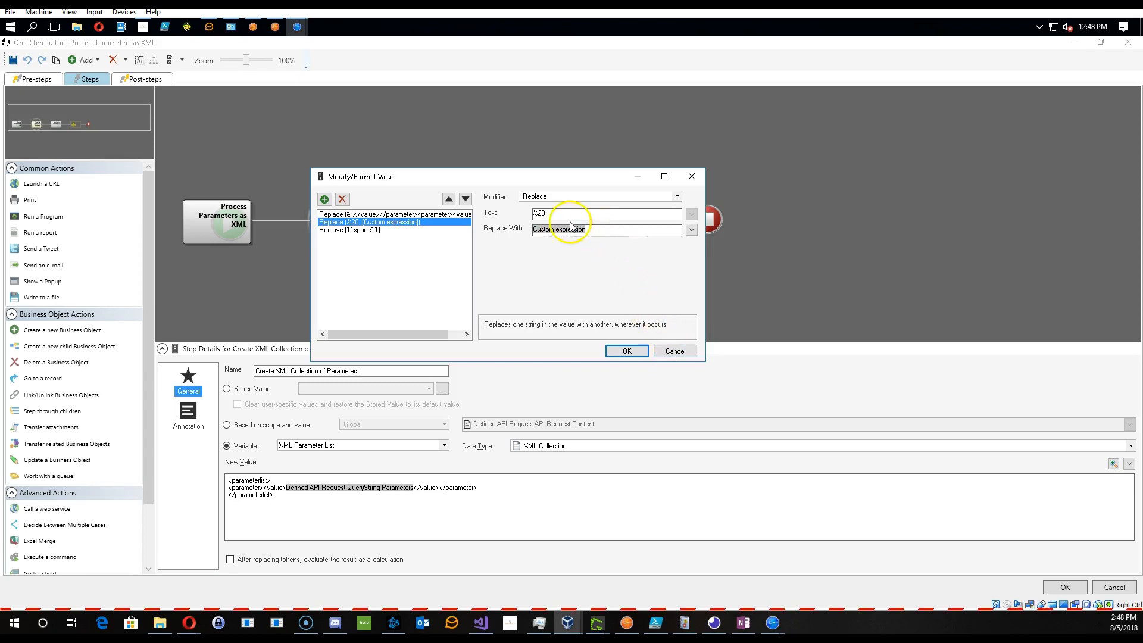
{"action": "right_click", "coordinate": [565, 230]}
{"action": "left_click", "coordinate": [578, 237]}
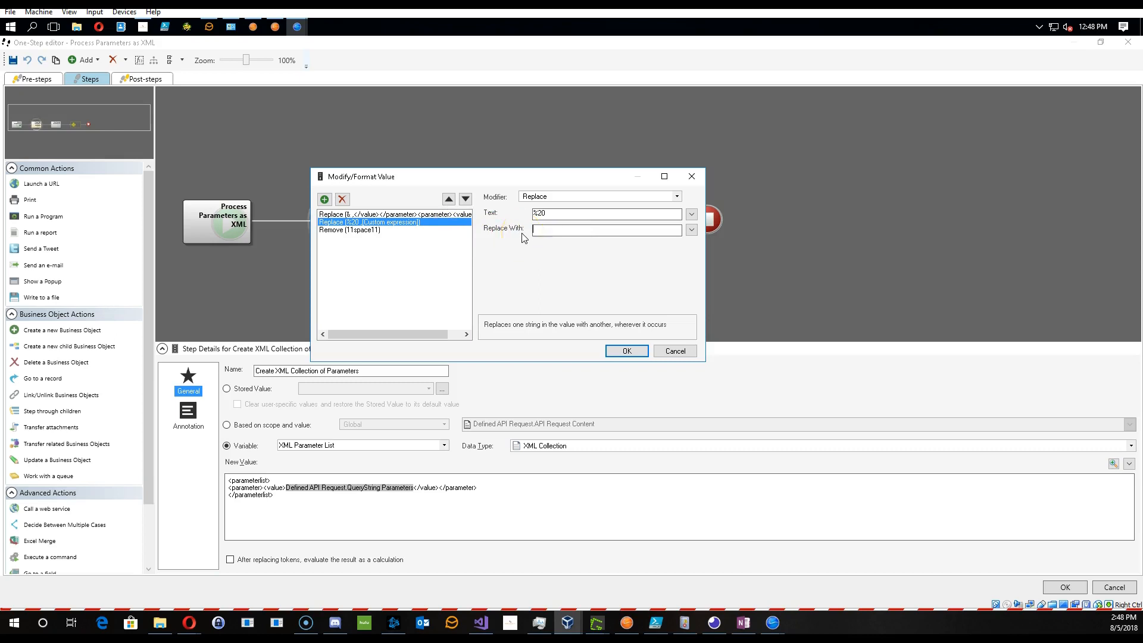
{"action": "left_click", "coordinate": [624, 351]}
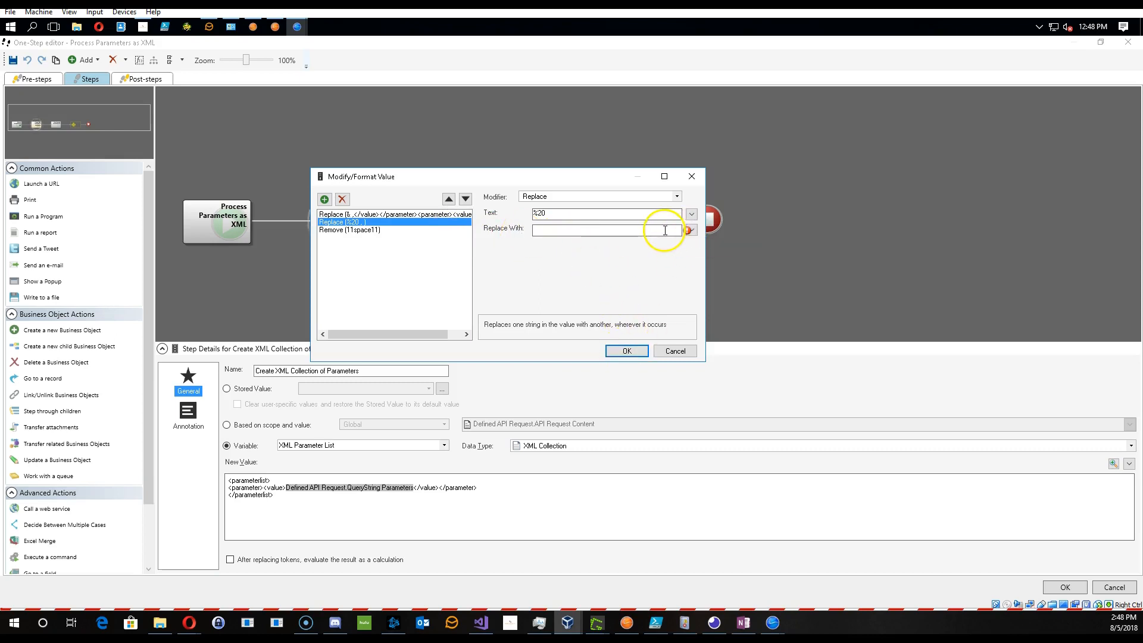
{"action": "left_click", "coordinate": [627, 351]}
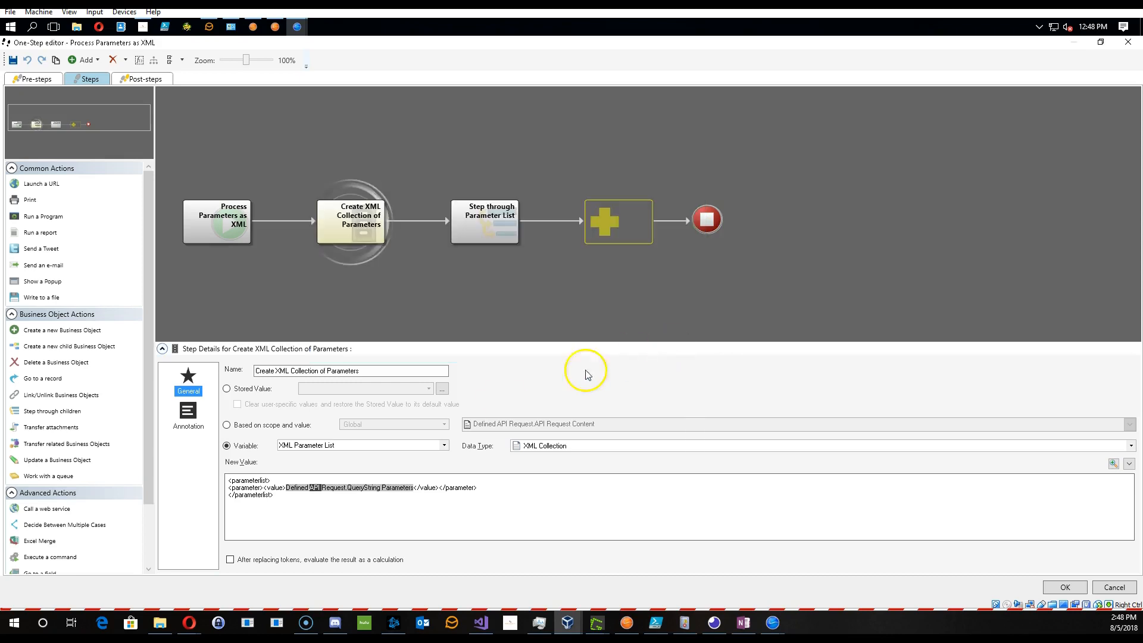
- Reopen the value modifiers of the Create XML Collection of Parameters step, then cancel the One-Step editor without saving
{"action": "double_click", "coordinate": [351, 488]}
{"action": "left_click", "coordinate": [456, 281]}
{"action": "left_click", "coordinate": [459, 272]}
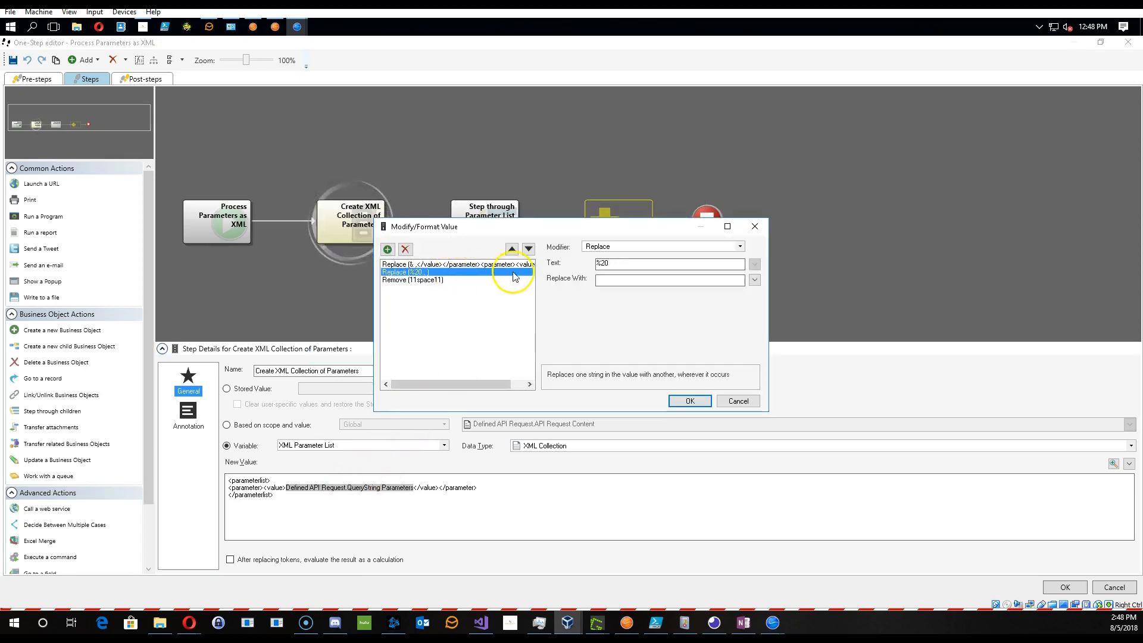
{"action": "left_click", "coordinate": [739, 400]}
{"action": "left_click", "coordinate": [1111, 587]}
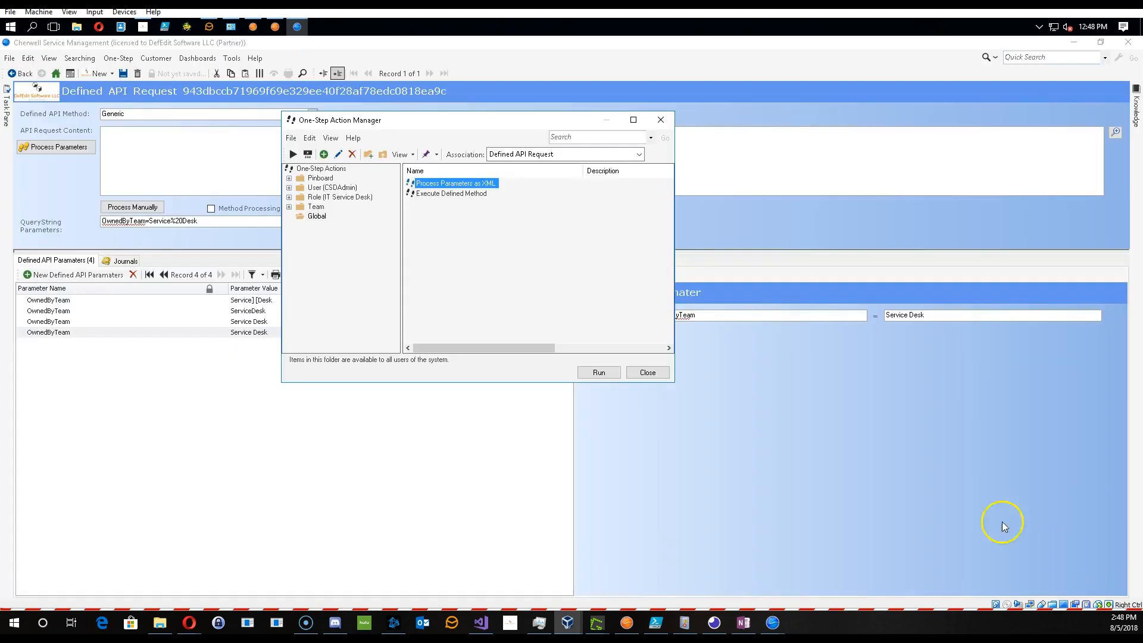
- Reopen the Process Parameters as XML One-Step and browse the stored values available to the %20 modifier's custom expression
{"action": "right_click", "coordinate": [468, 184]}
{"action": "left_click", "coordinate": [517, 243]}
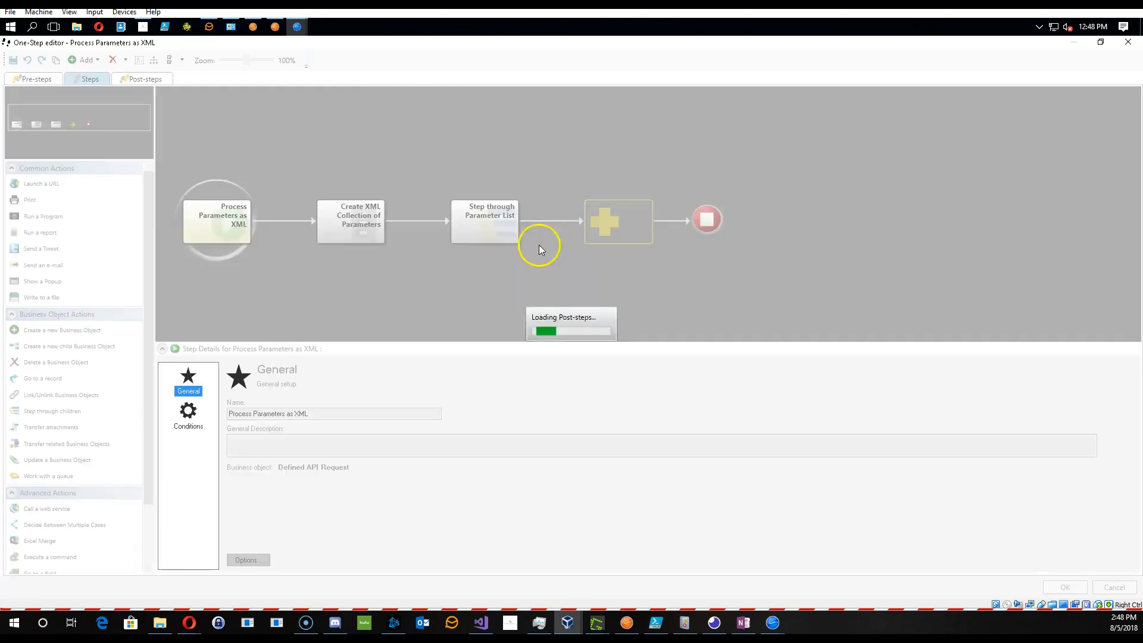
{"action": "left_click", "coordinate": [352, 235]}
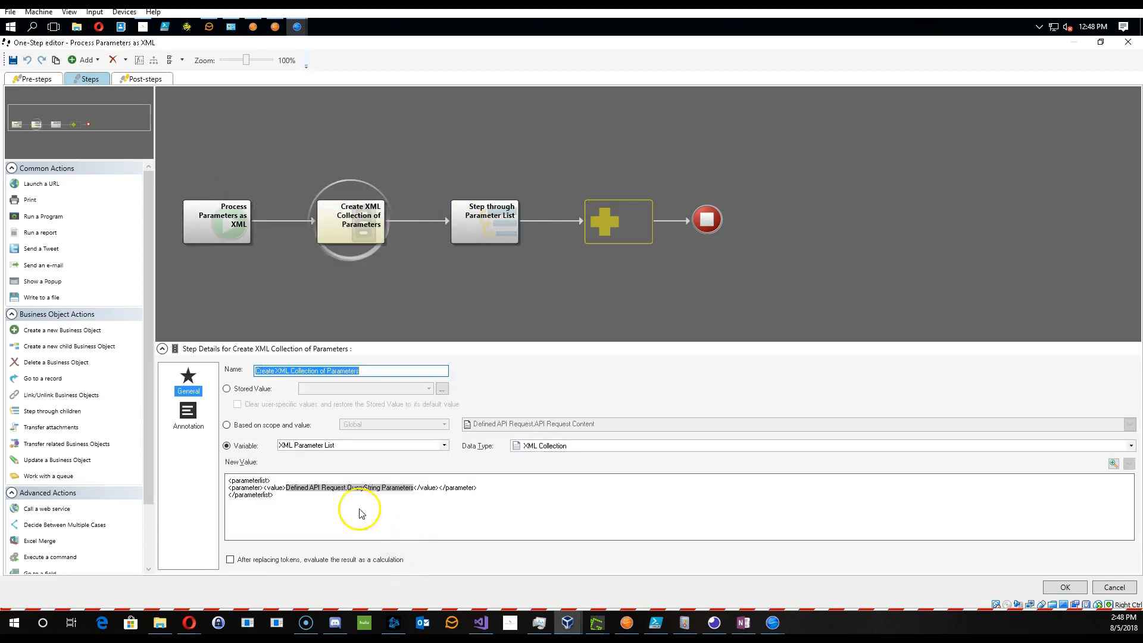
{"action": "double_click", "coordinate": [333, 488]}
{"action": "left_click", "coordinate": [420, 272]}
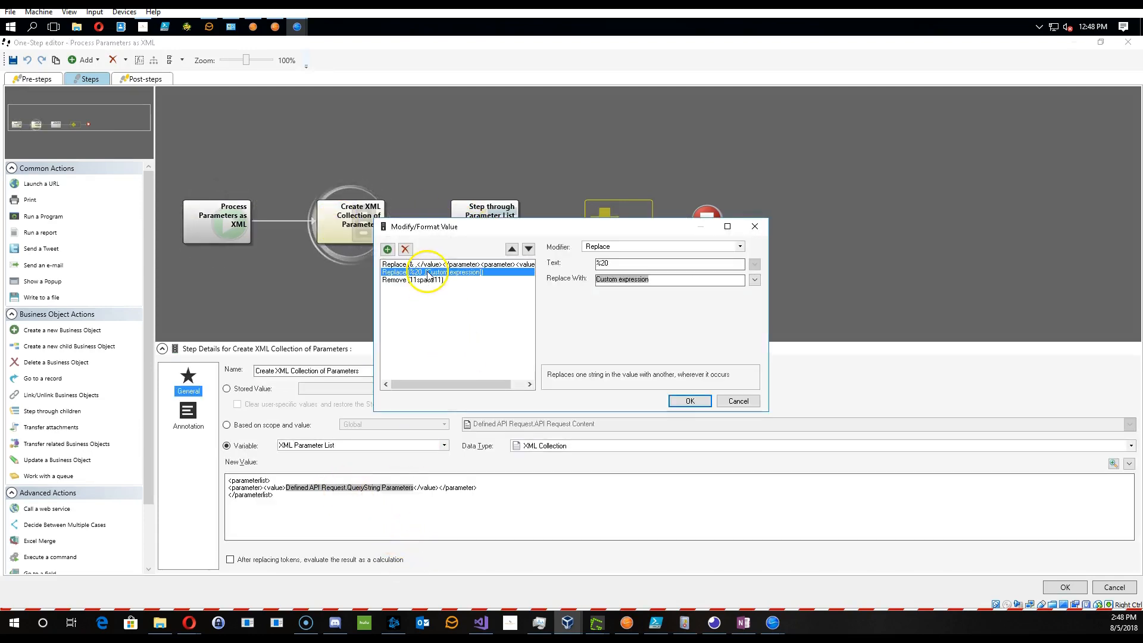
{"action": "double_click", "coordinate": [617, 280]}
{"action": "left_click_drag", "start_coordinate": [571, 255], "coordinate": [823, 154]}
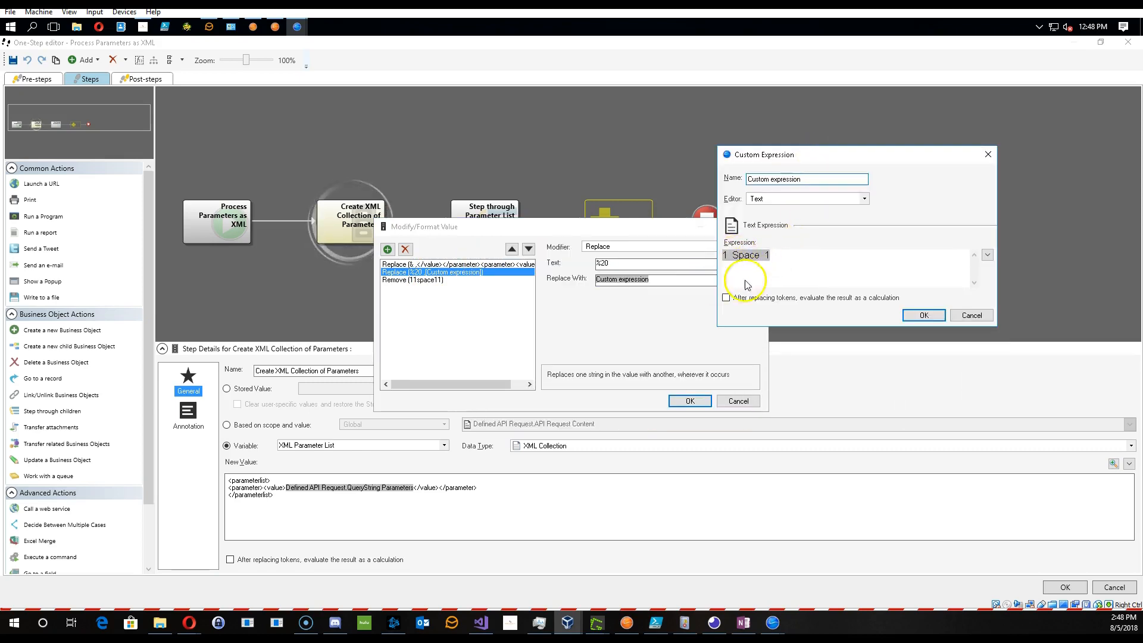
{"action": "left_click", "coordinate": [778, 256]}
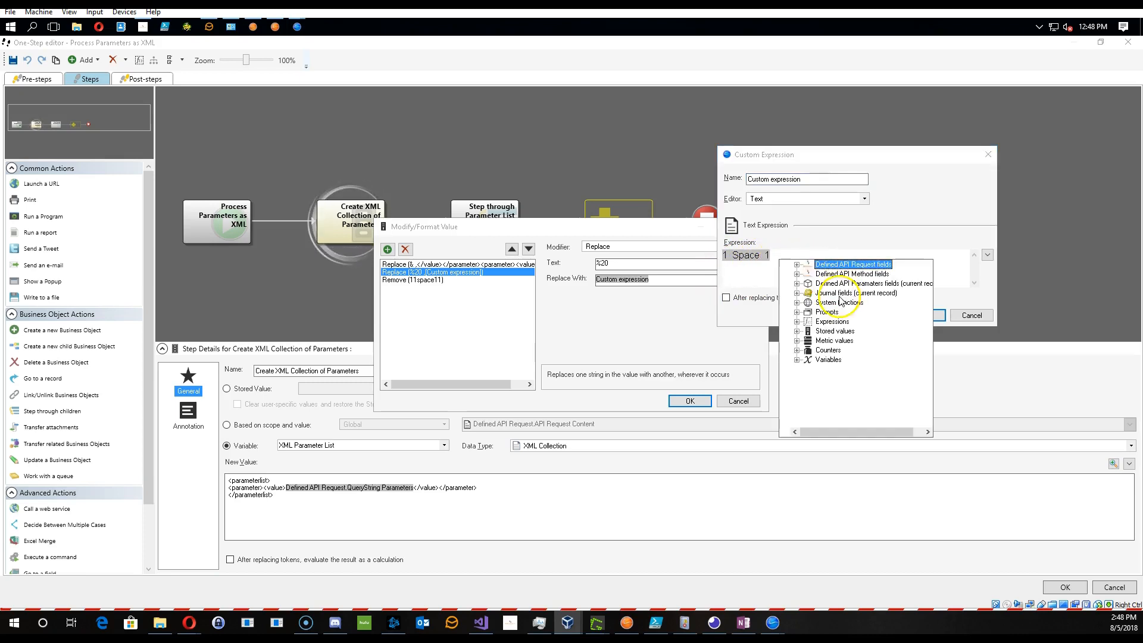
{"action": "left_click", "coordinate": [834, 330]}
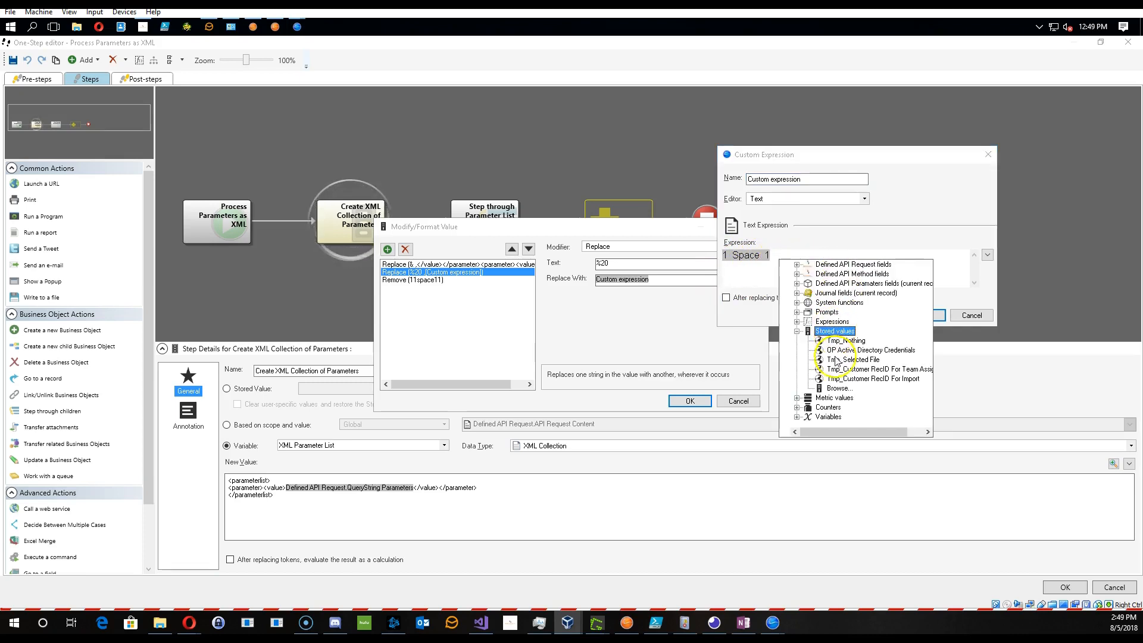
{"action": "left_click", "coordinate": [836, 388]}
- Inspect the value of the 1 + Space + 1 stored value, then close it and the custom expression without changes
{"action": "right_click", "coordinate": [779, 190]}
{"action": "left_click", "coordinate": [804, 201]}
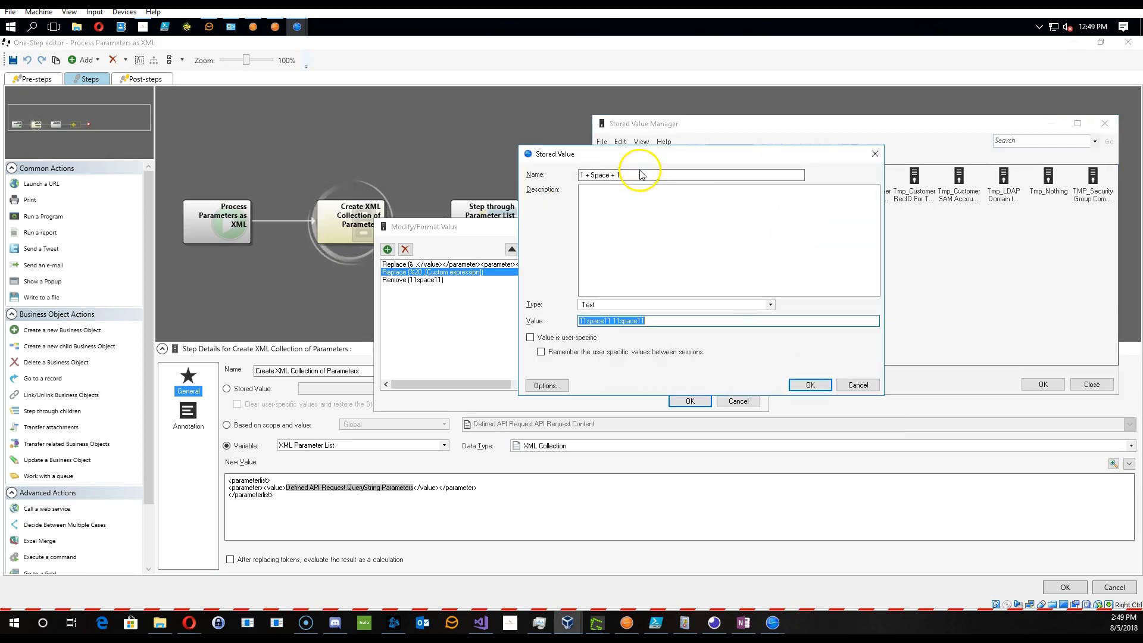
{"action": "left_click", "coordinate": [641, 175]}
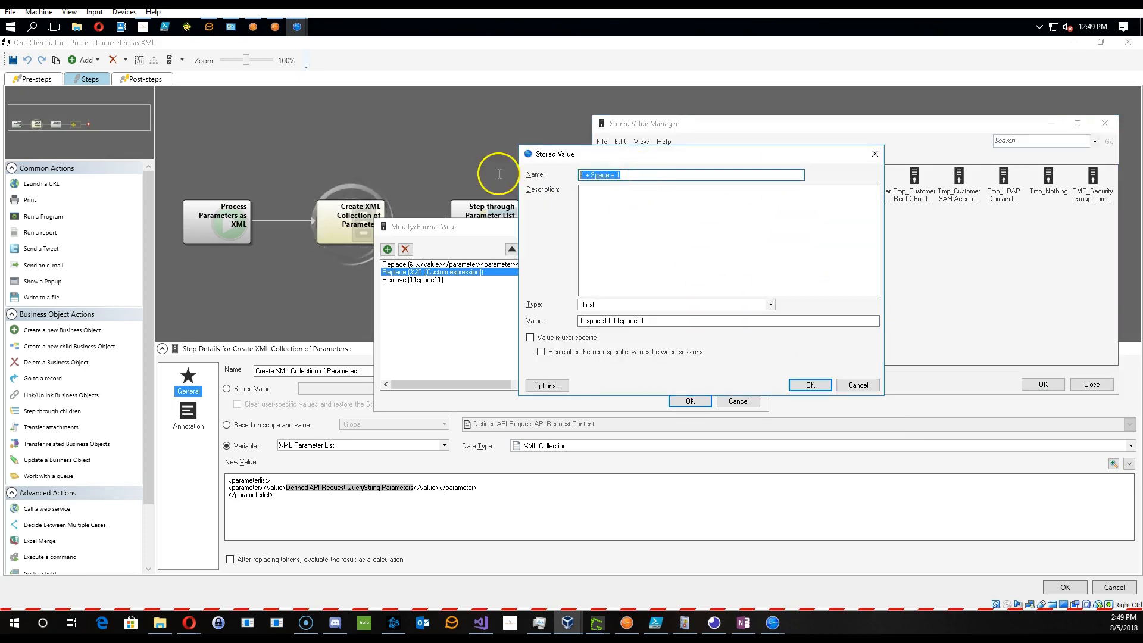
{"action": "left_click", "coordinate": [587, 322]}
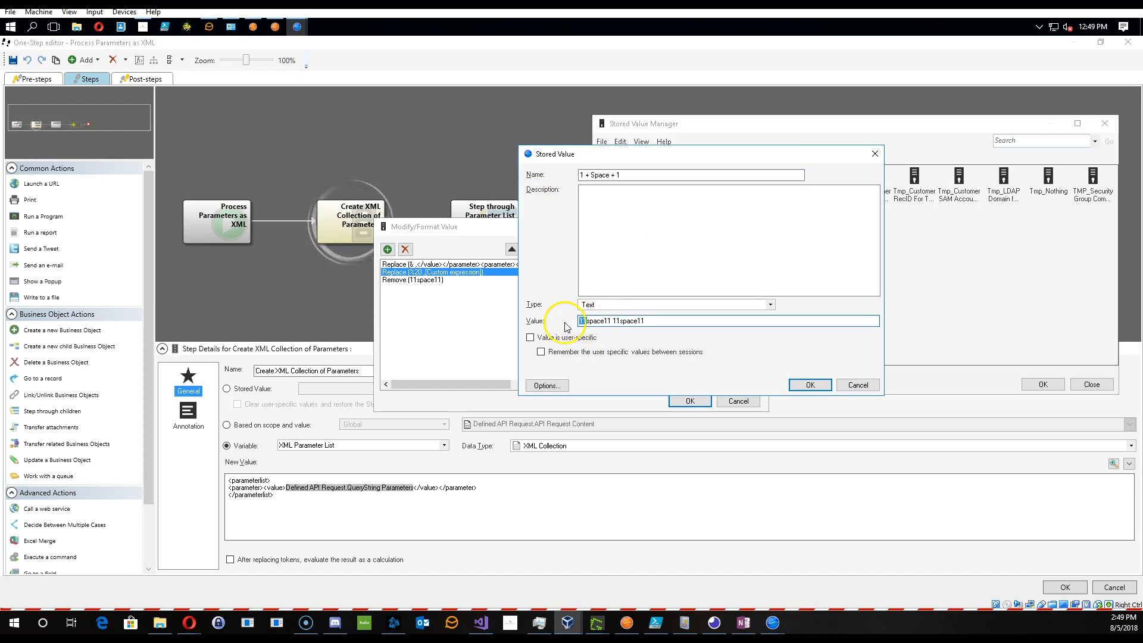
{"action": "left_click_drag", "start_coordinate": [603, 322], "coordinate": [623, 322]}
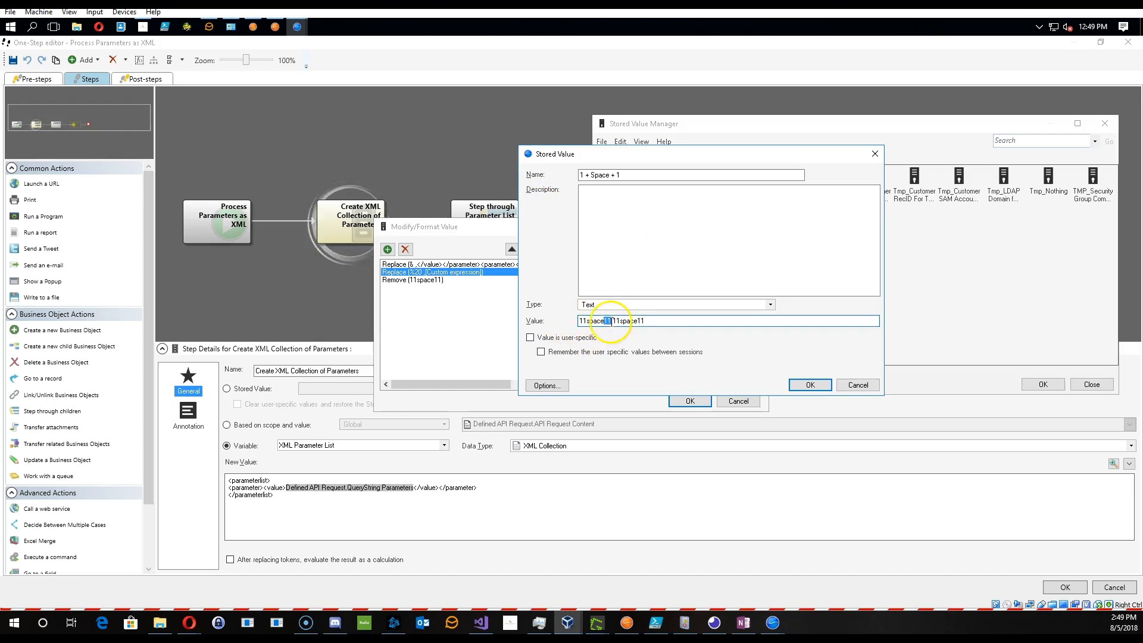
{"action": "left_click", "coordinate": [614, 321]}
{"action": "left_click", "coordinate": [654, 324]}
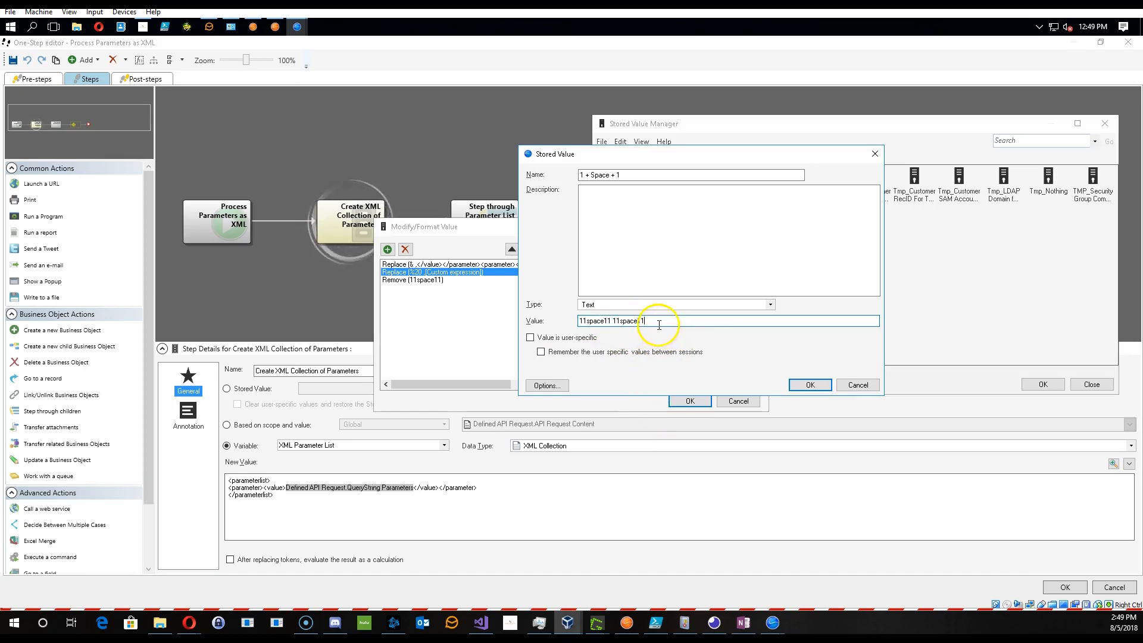
{"action": "left_click_drag", "start_coordinate": [653, 325], "coordinate": [471, 325]}
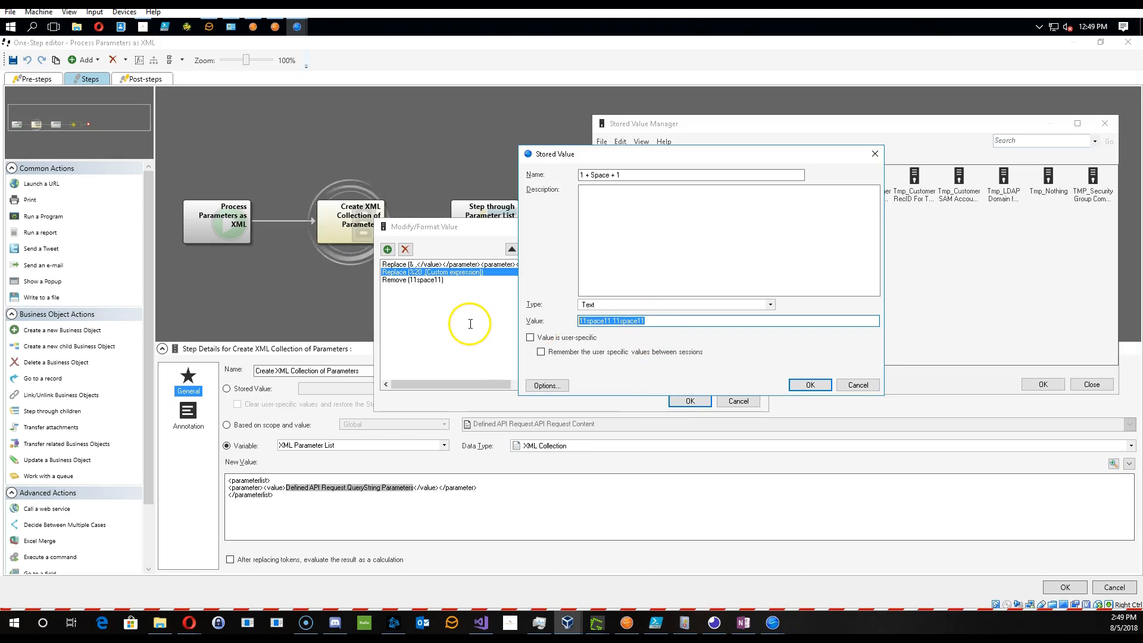
{"action": "left_click", "coordinate": [649, 321]}
{"action": "left_click_drag", "start_coordinate": [651, 324], "coordinate": [494, 322]}
{"action": "left_click", "coordinate": [858, 385]}
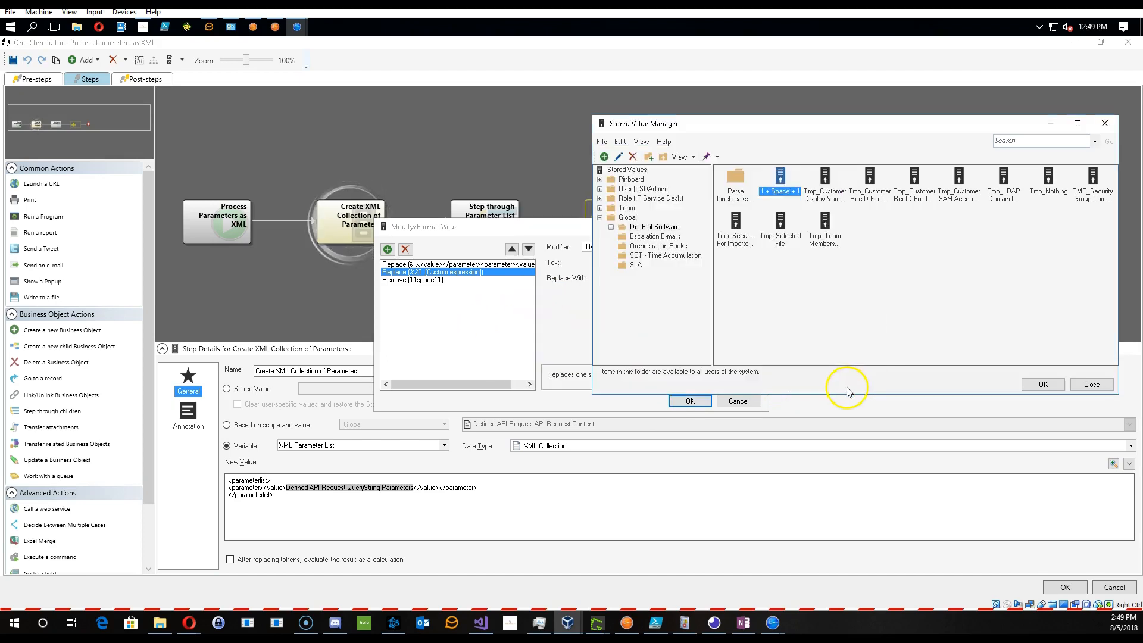
{"action": "left_click", "coordinate": [1092, 384]}
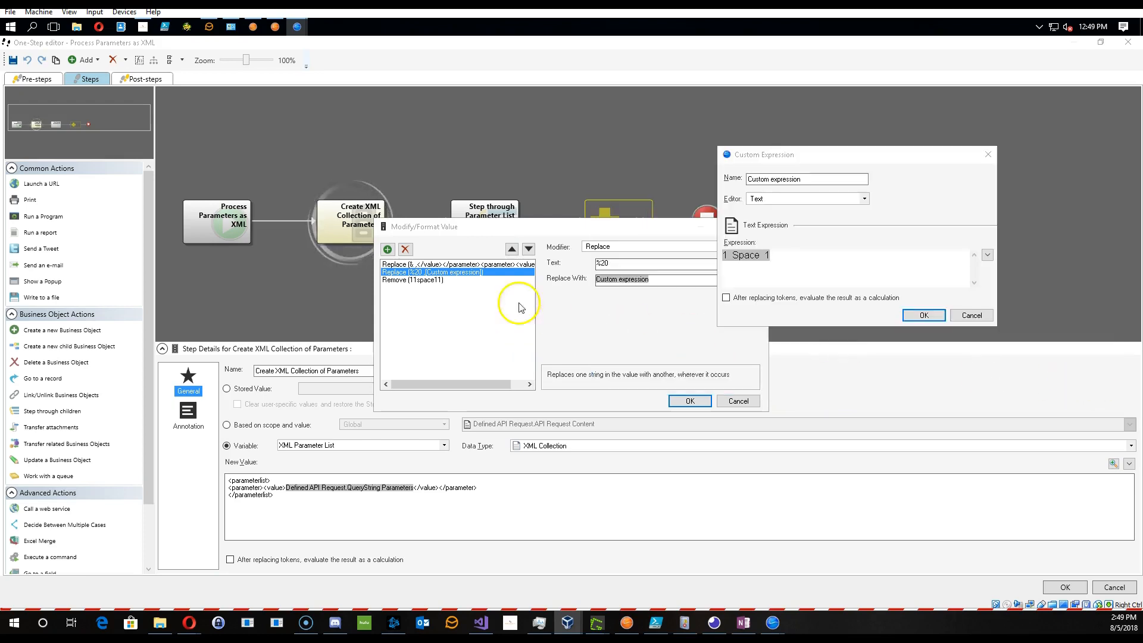
{"action": "left_click", "coordinate": [972, 316]}
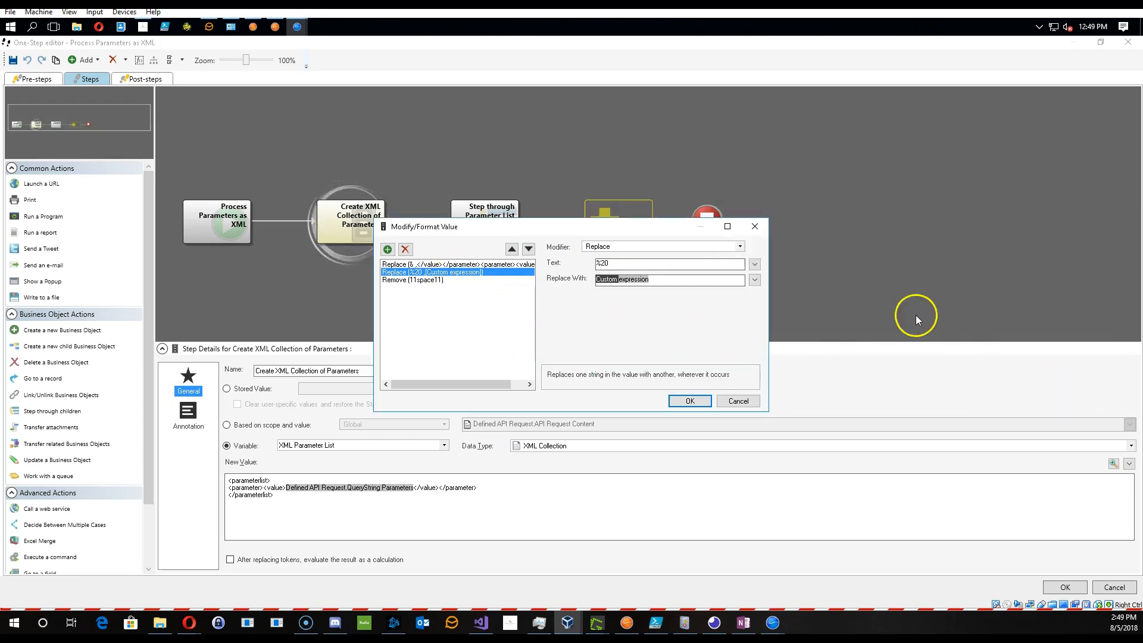
- Examine the Remove 11space11 and Replace %20 modifiers, then cancel the modifier dialog and the One-Step editor
{"action": "left_click", "coordinate": [425, 280]}
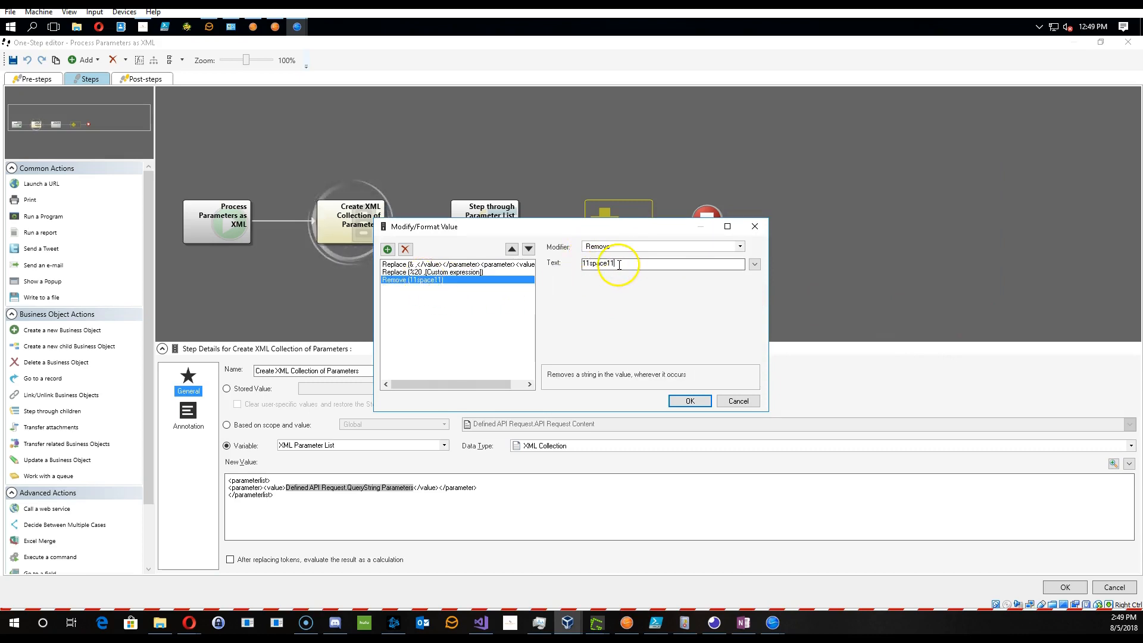
{"action": "left_click_drag", "start_coordinate": [625, 263], "coordinate": [554, 260]}
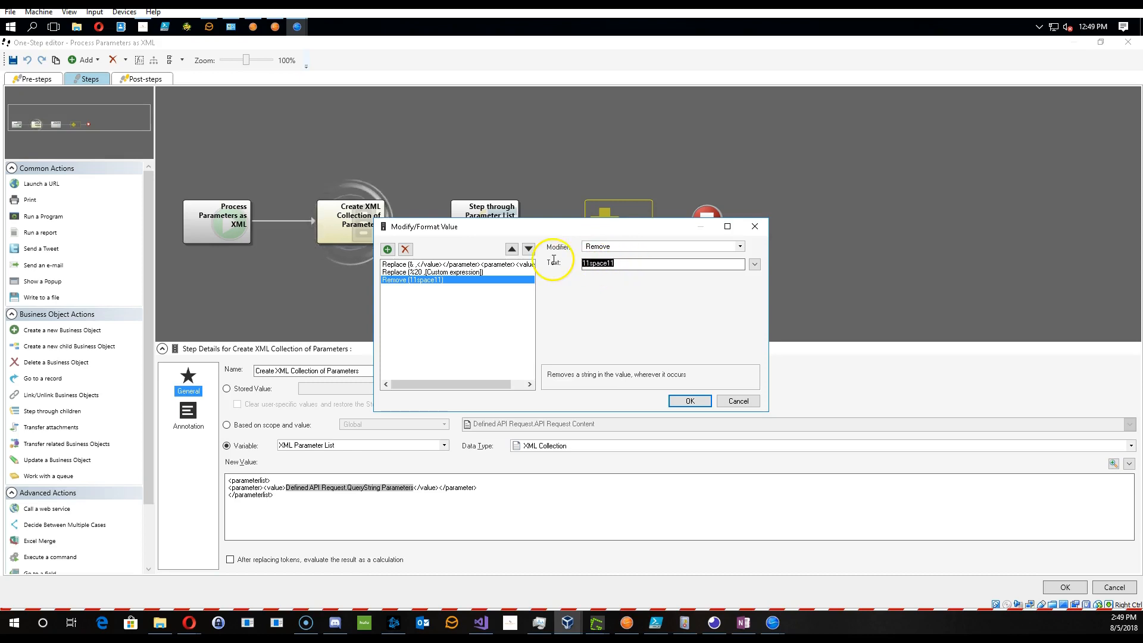
{"action": "left_click", "coordinate": [616, 264]}
{"action": "left_click_drag", "start_coordinate": [615, 264], "coordinate": [567, 263]}
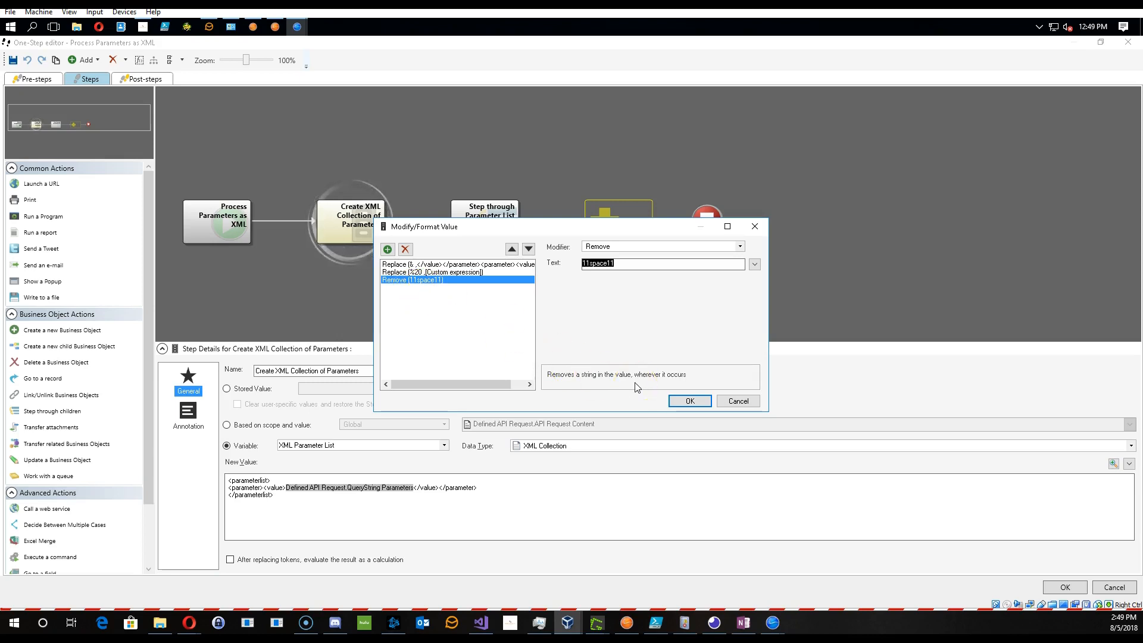
{"action": "left_click", "coordinate": [420, 273]}
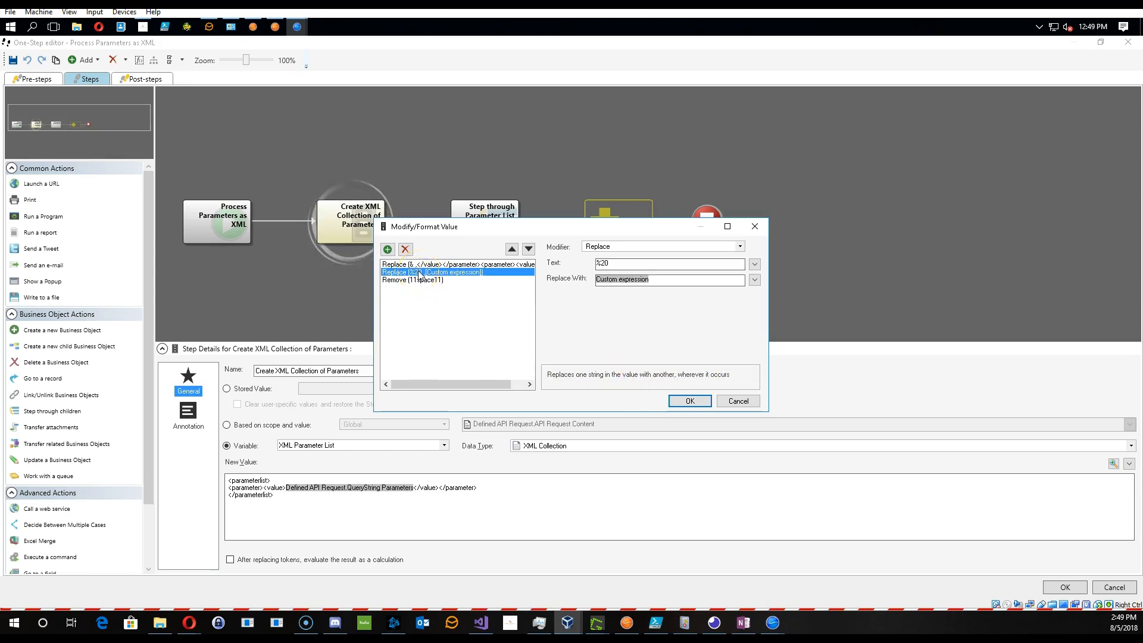
{"action": "left_click", "coordinate": [737, 401]}
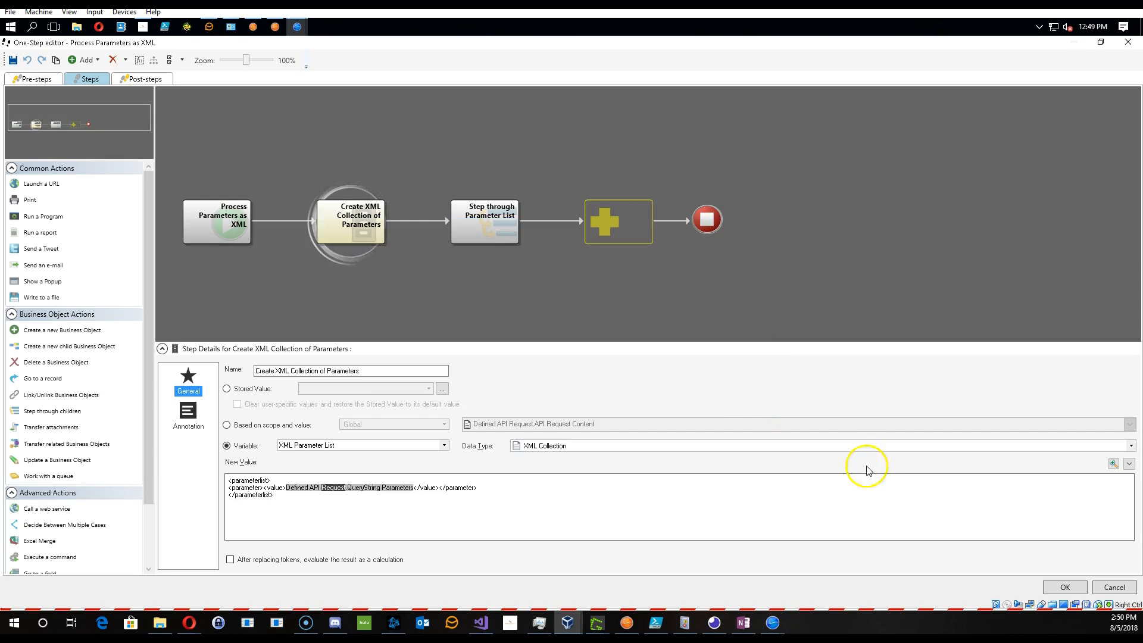
{"action": "left_click", "coordinate": [1114, 587]}
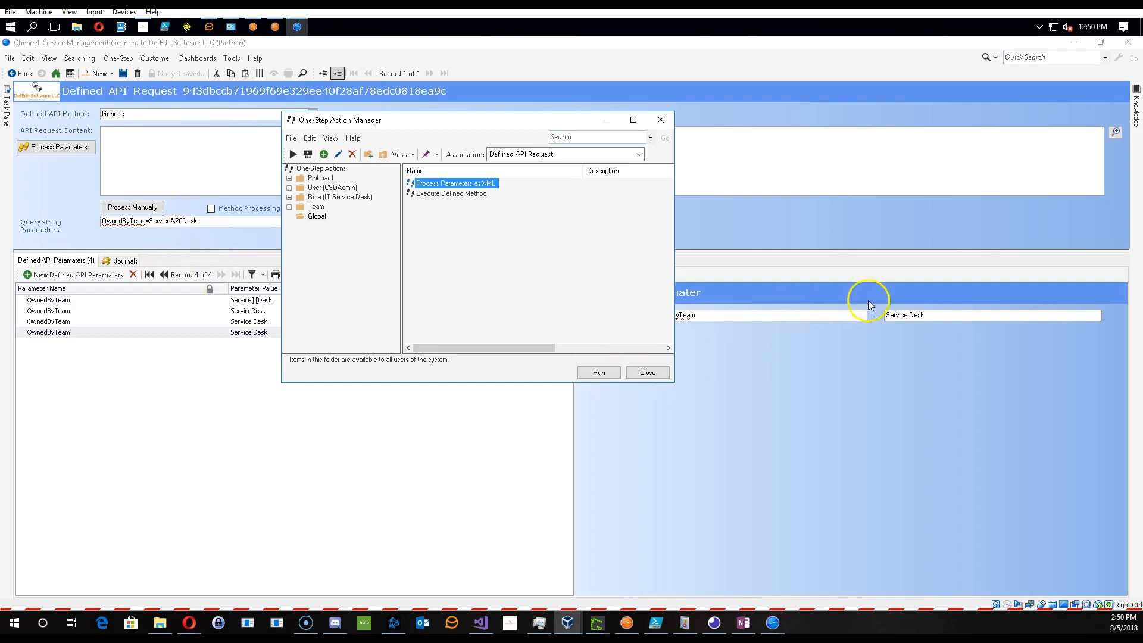
- Run the Process Parameters as XML One-Step on the current Defined API Request
{"action": "left_click", "coordinate": [600, 373]}
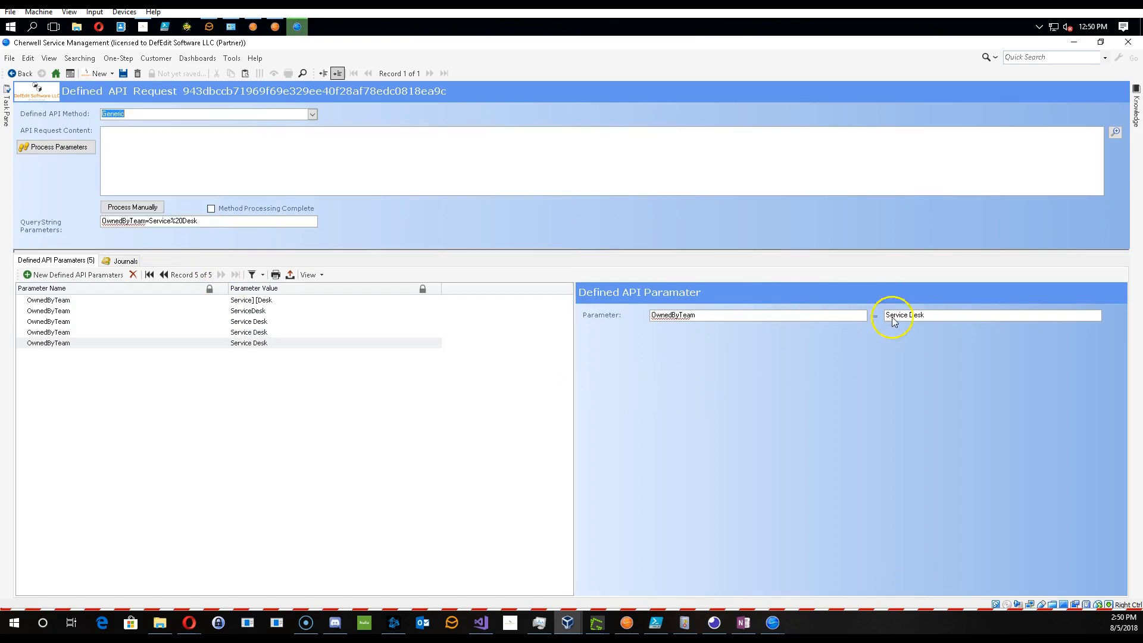
{"action": "left_click", "coordinate": [115, 59]}
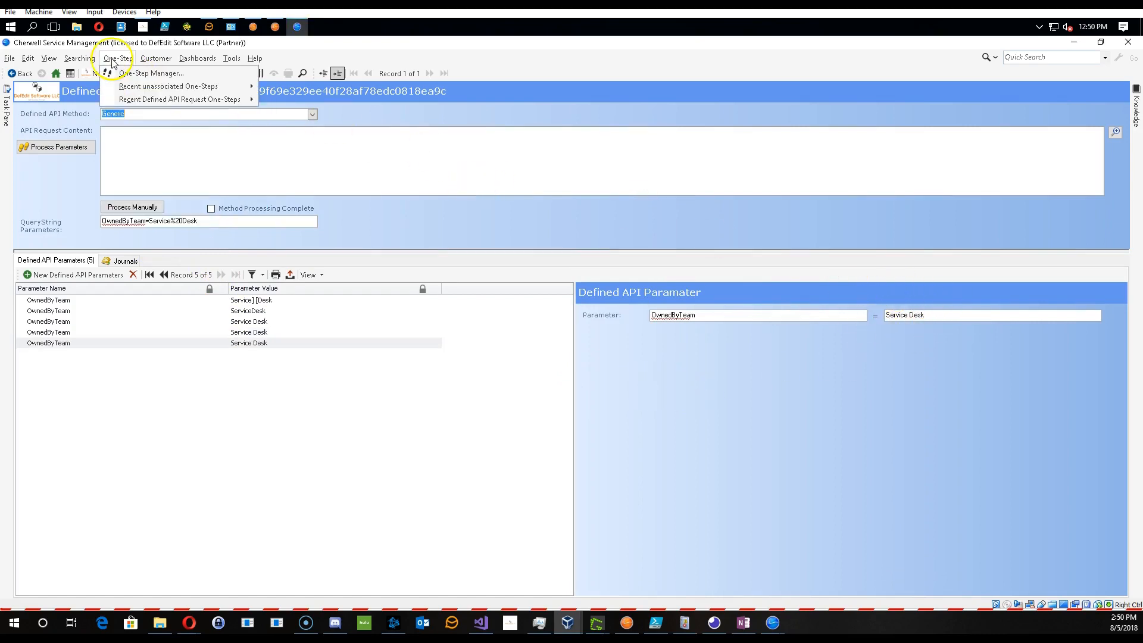
- Open the Process Parameters as XML One-Step for editing and select its Create XML Collection of Parameters step
{"action": "left_click", "coordinate": [143, 73]}
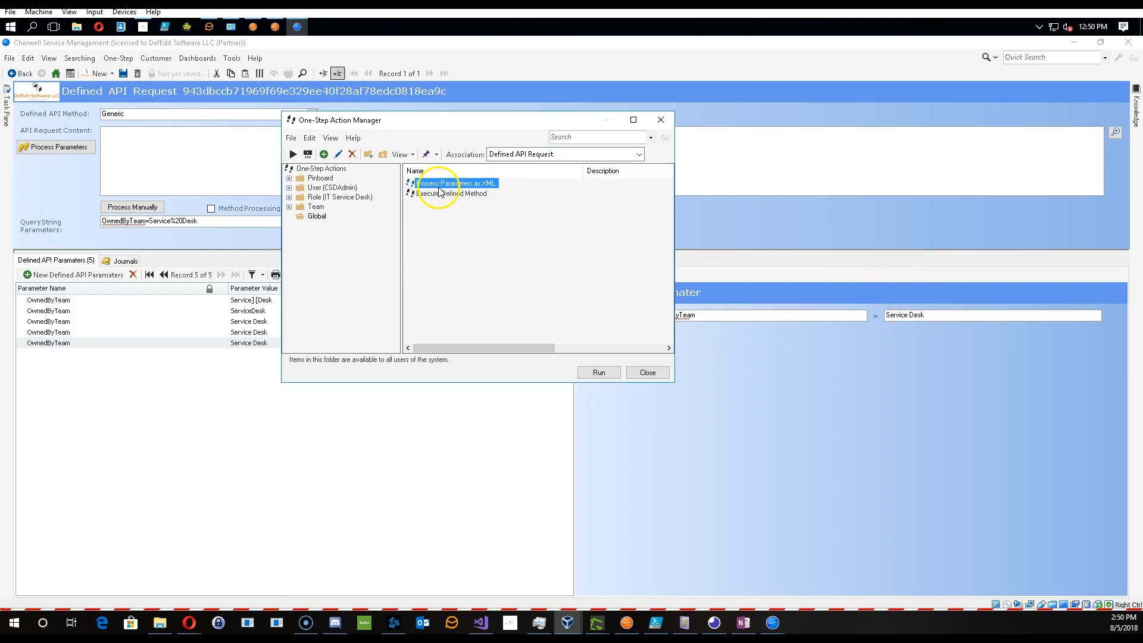
{"action": "right_click", "coordinate": [439, 185]}
{"action": "left_click", "coordinate": [448, 229]}
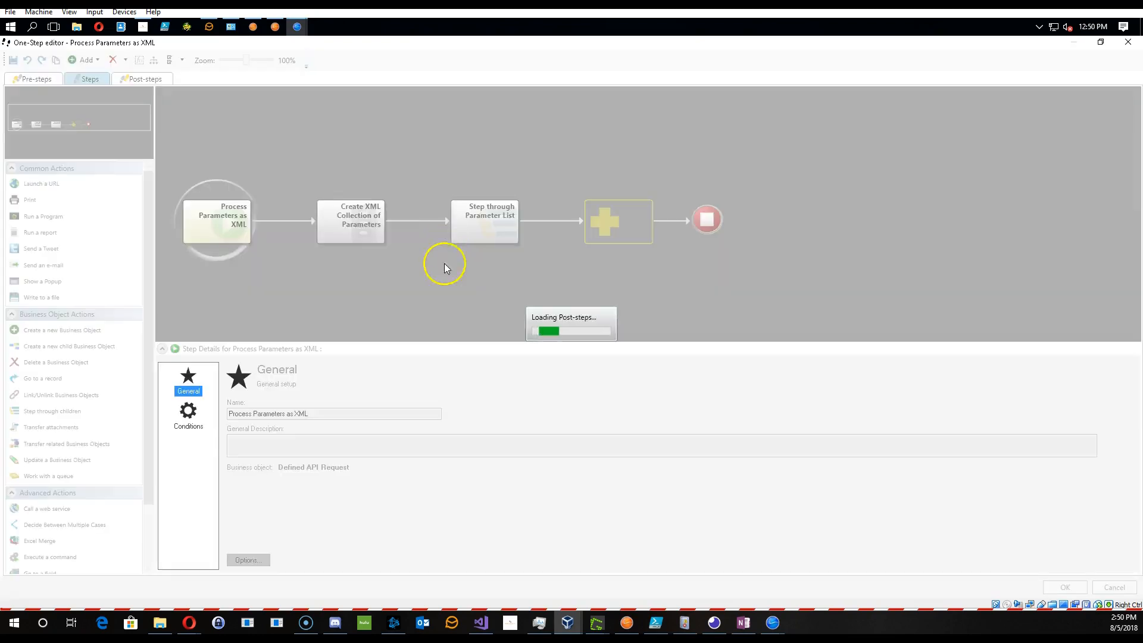
{"action": "left_click", "coordinate": [350, 221]}
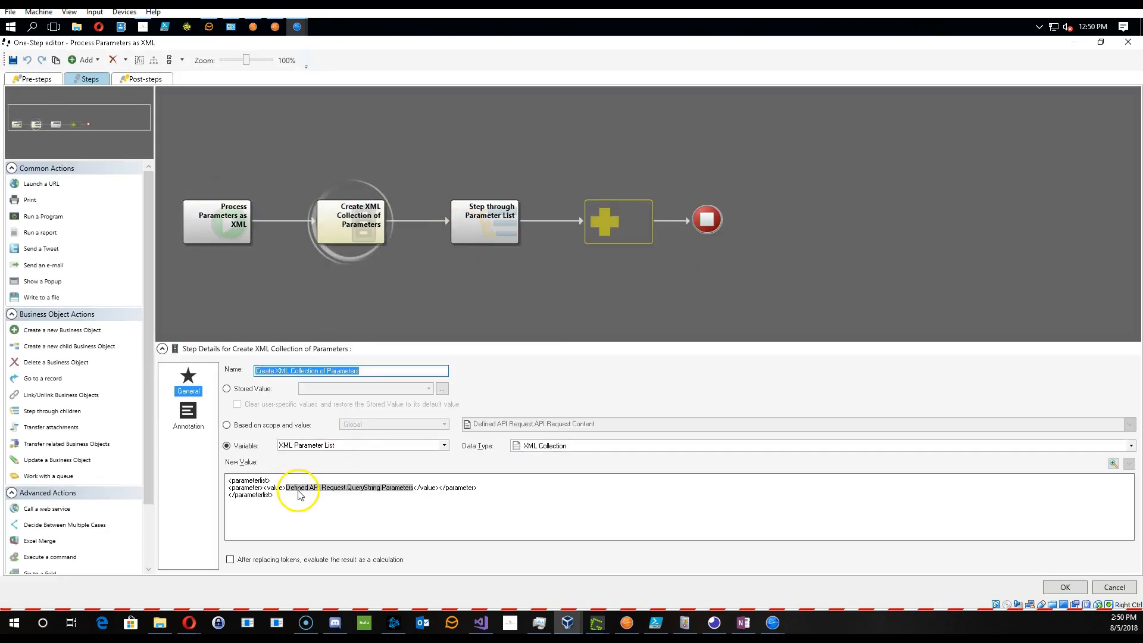
- Open the Replace %20 modifier's custom expression and set it to the TmpNothing stored value from the token list
{"action": "double_click", "coordinate": [299, 494]}
{"action": "left_click", "coordinate": [431, 273]}
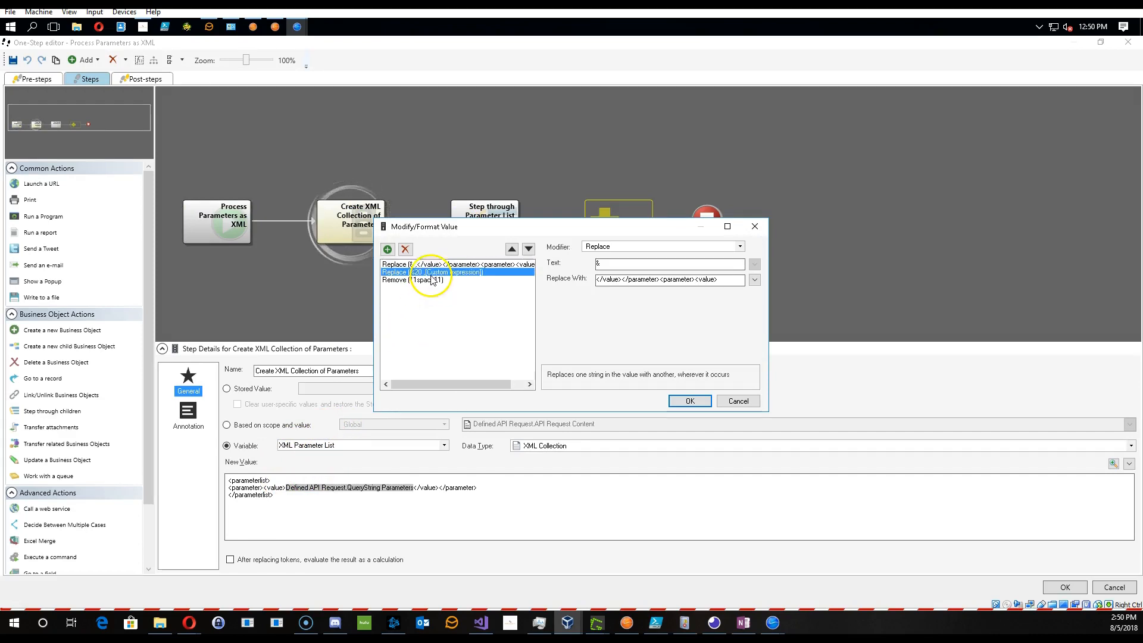
{"action": "double_click", "coordinate": [619, 280]}
{"action": "right_click", "coordinate": [736, 255]}
{"action": "left_click", "coordinate": [741, 263]}
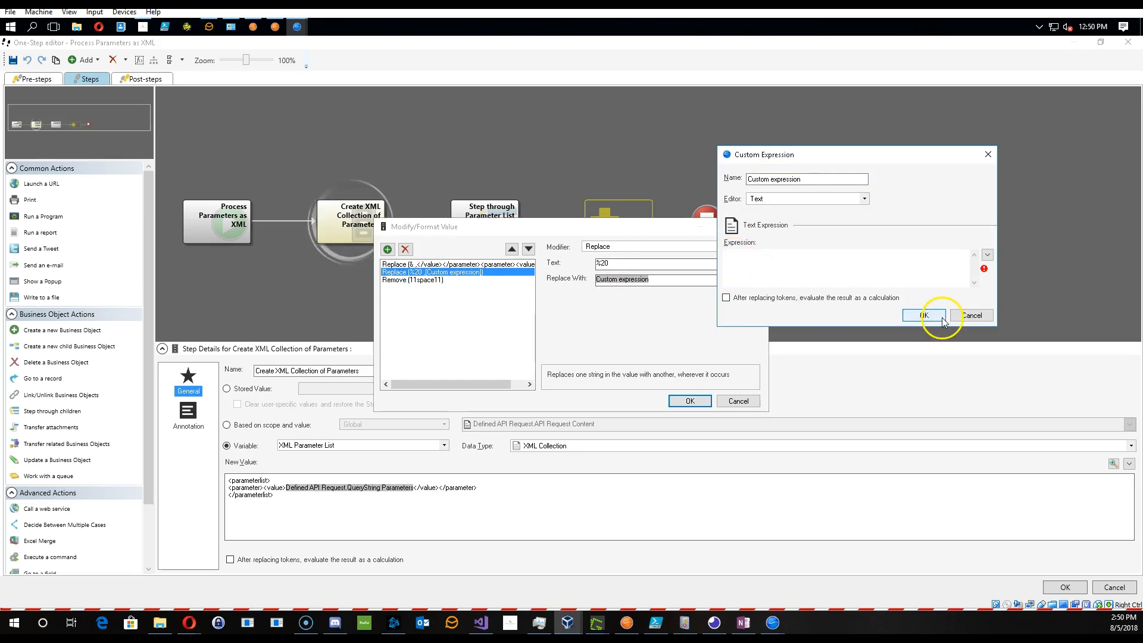
{"action": "right_click", "coordinate": [786, 257]}
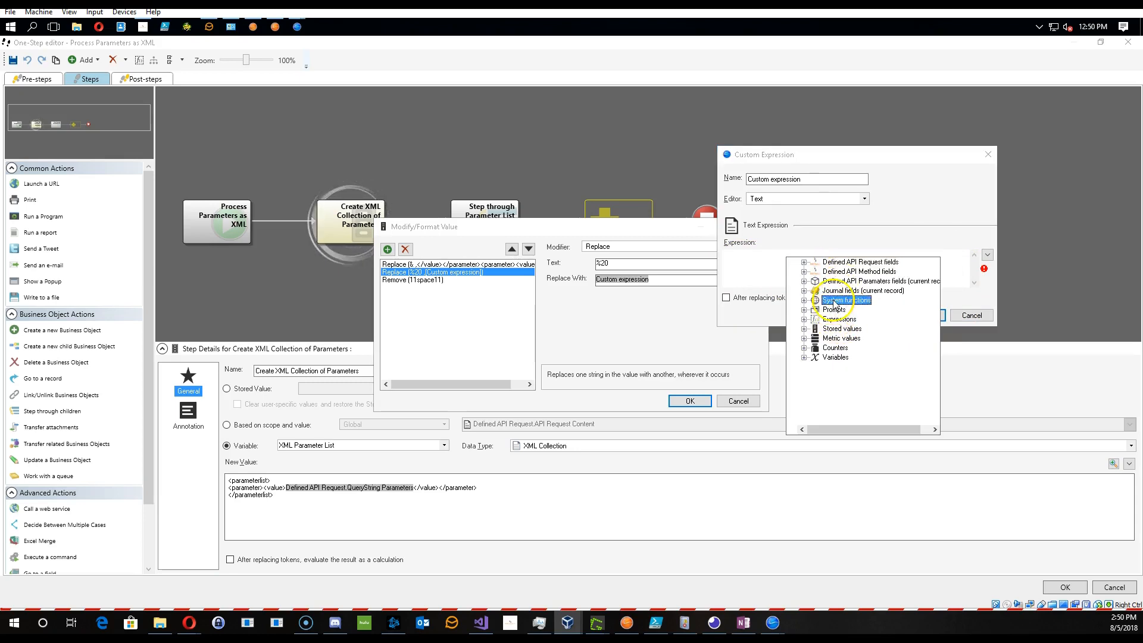
{"action": "double_click", "coordinate": [843, 300]}
{"action": "double_click", "coordinate": [827, 267]}
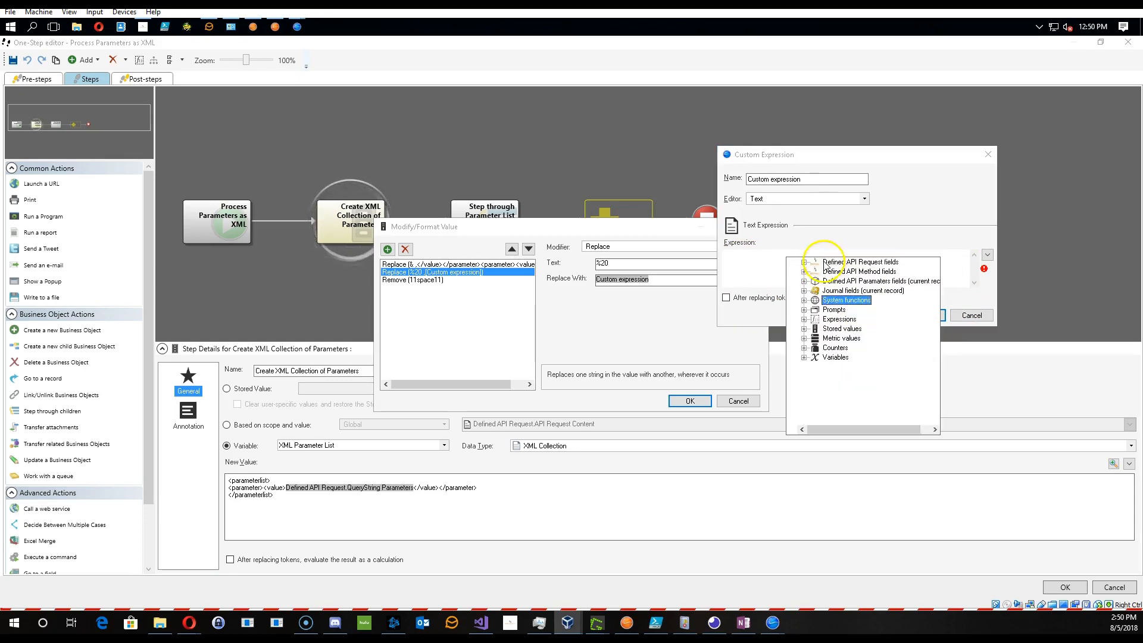
{"action": "double_click", "coordinate": [842, 329]}
{"action": "double_click", "coordinate": [846, 338]}
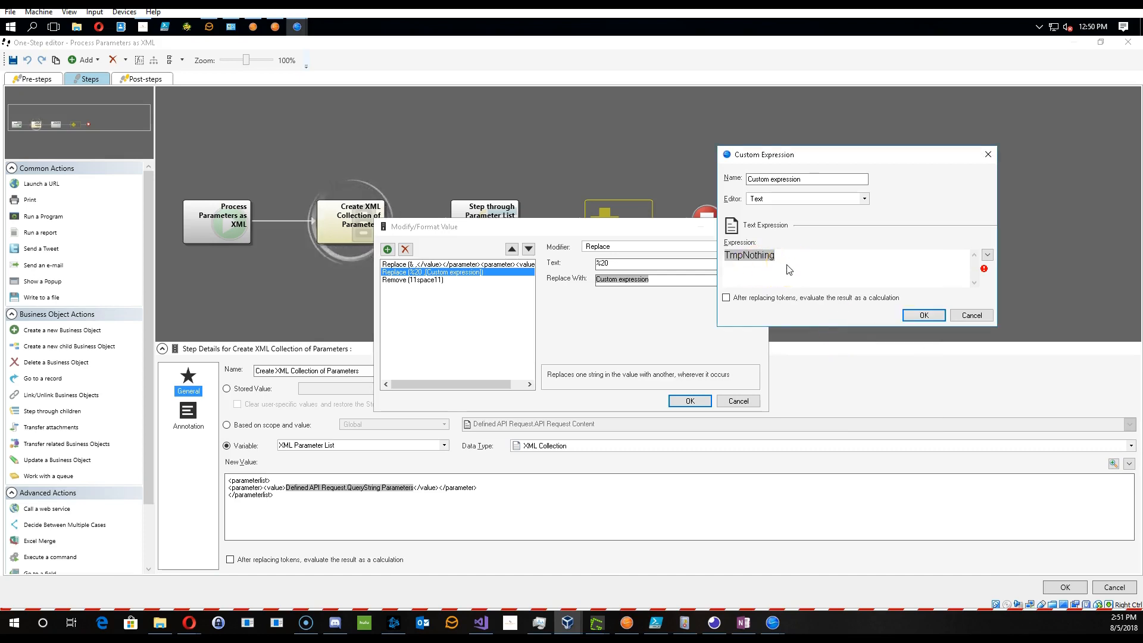
{"action": "left_click", "coordinate": [924, 315]}
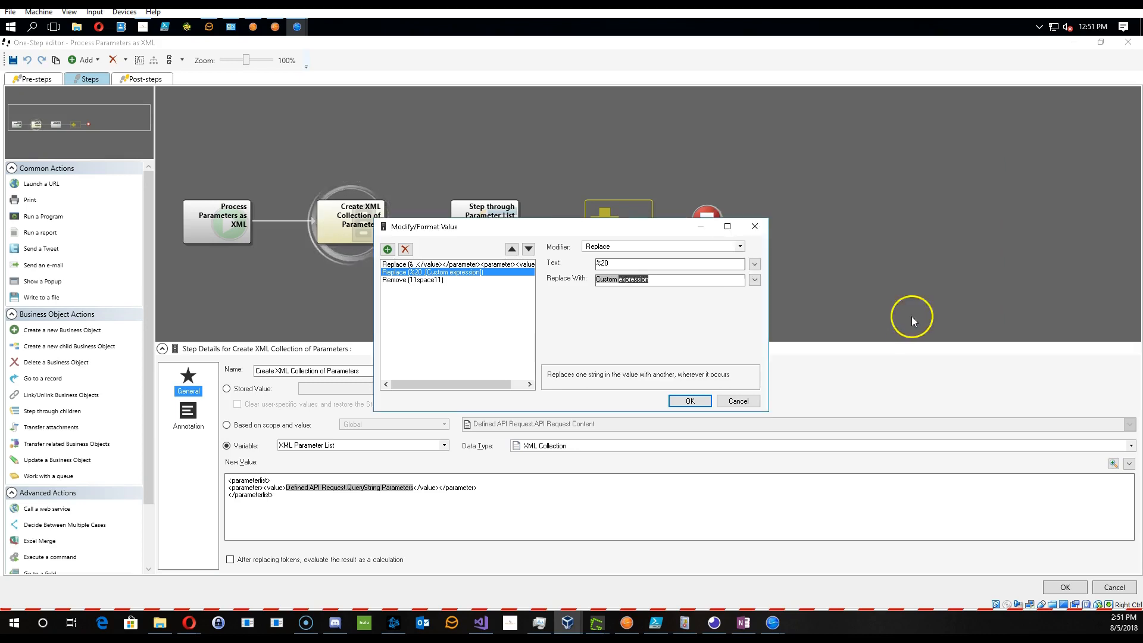
- Reopen the Replace %20 modifier's custom expression and change it to 1
{"action": "double_click", "coordinate": [603, 280]}
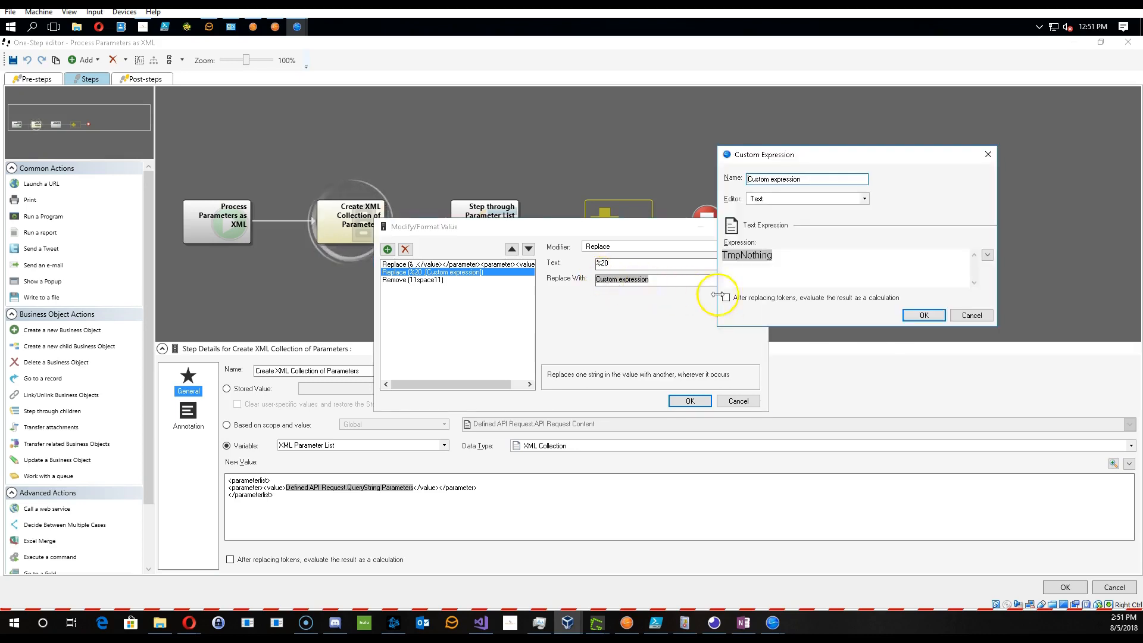
{"action": "right_click", "coordinate": [756, 261]}
{"action": "left_click", "coordinate": [782, 267]}
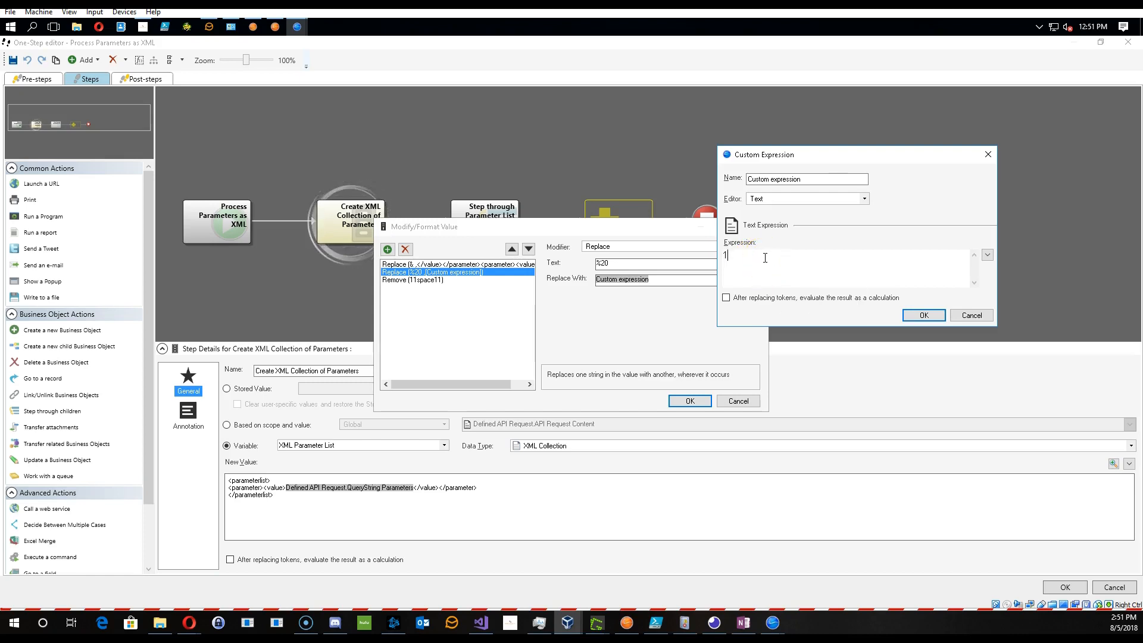
{"action": "left_click", "coordinate": [912, 320]}
- Reopen the Replace %20 modifier's custom expression and change it to 1 1
{"action": "double_click", "coordinate": [622, 280]}
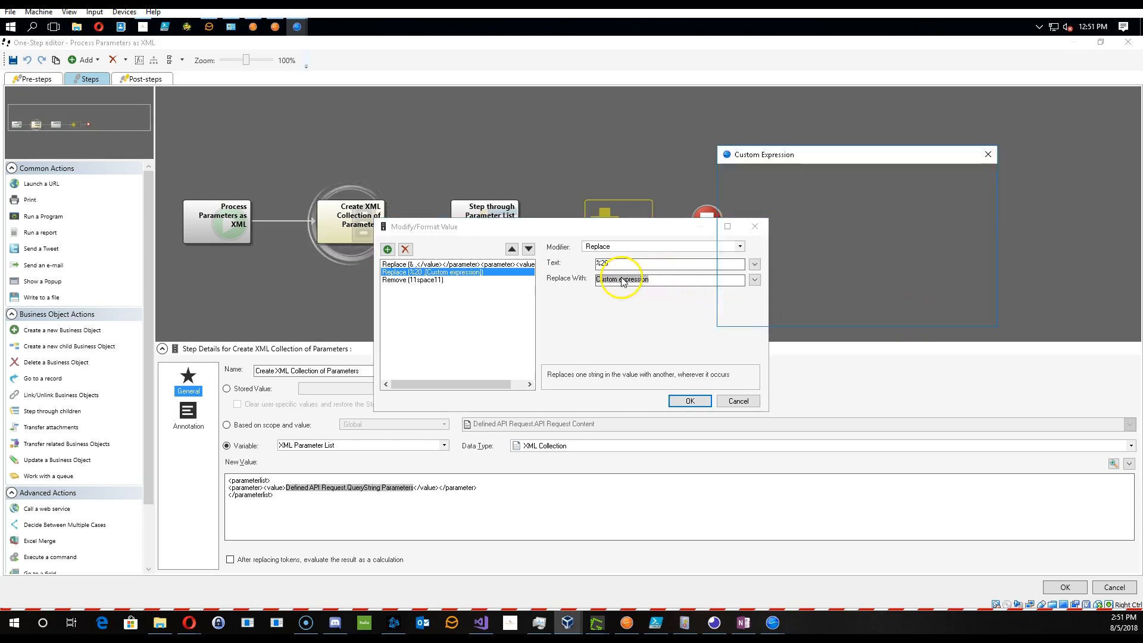
{"action": "left_click", "coordinate": [732, 256]}
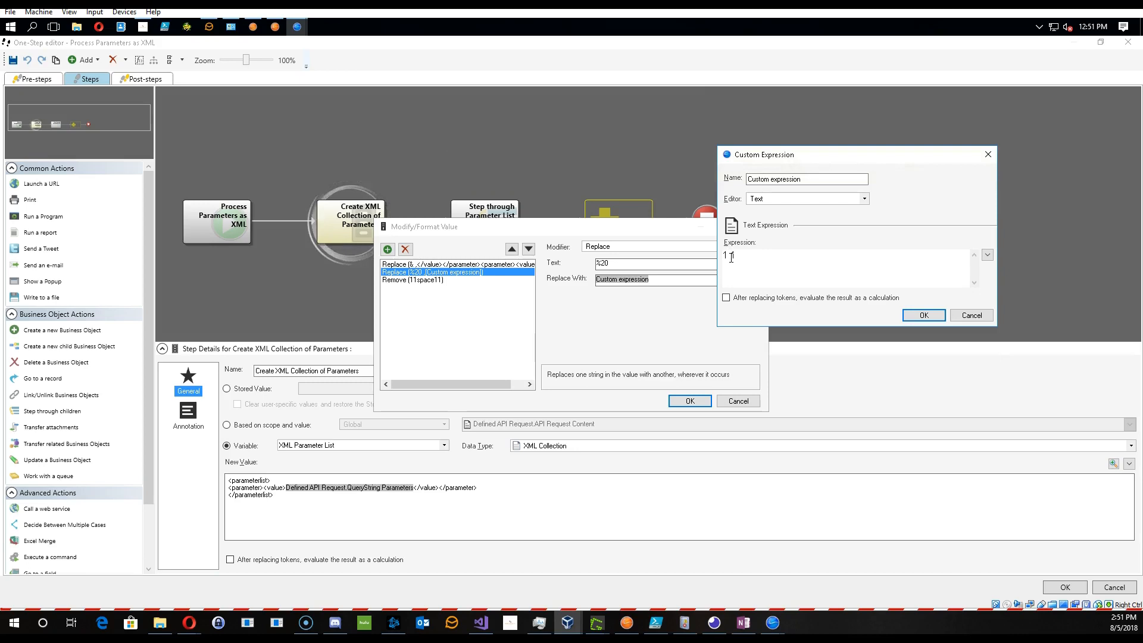
{"action": "left_click", "coordinate": [905, 316]}
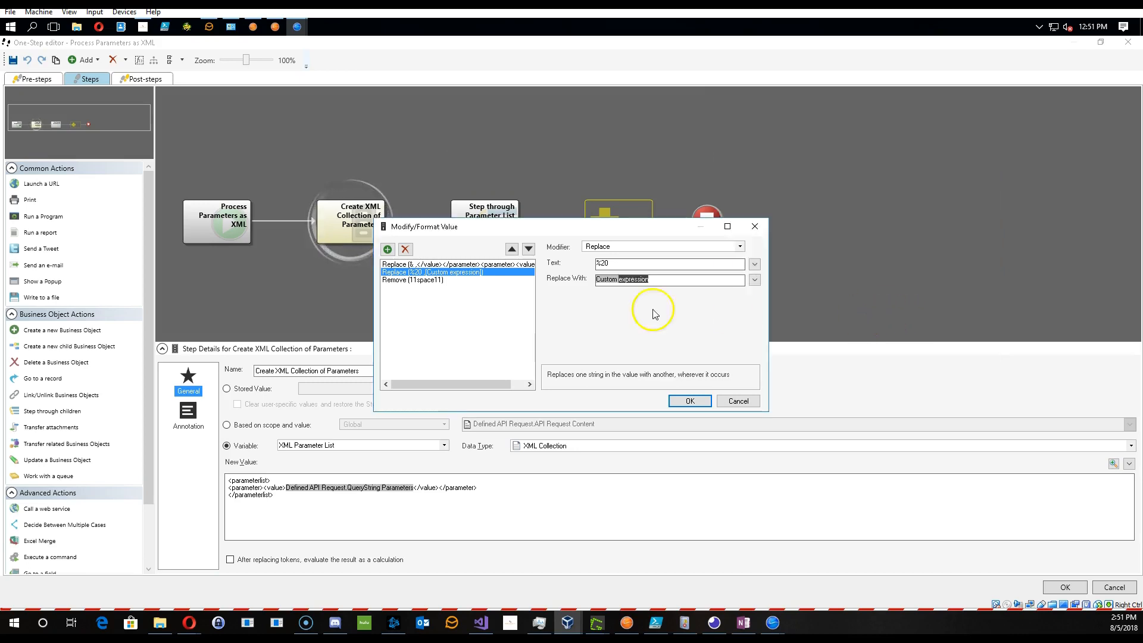
- Rewrite the Replace %20 modifier's custom expression as [space1] [space1]
{"action": "left_click", "coordinate": [607, 281]}
{"action": "left_click", "coordinate": [739, 255]}
{"action": "left_click_drag", "start_coordinate": [723, 255], "coordinate": [740, 256]}
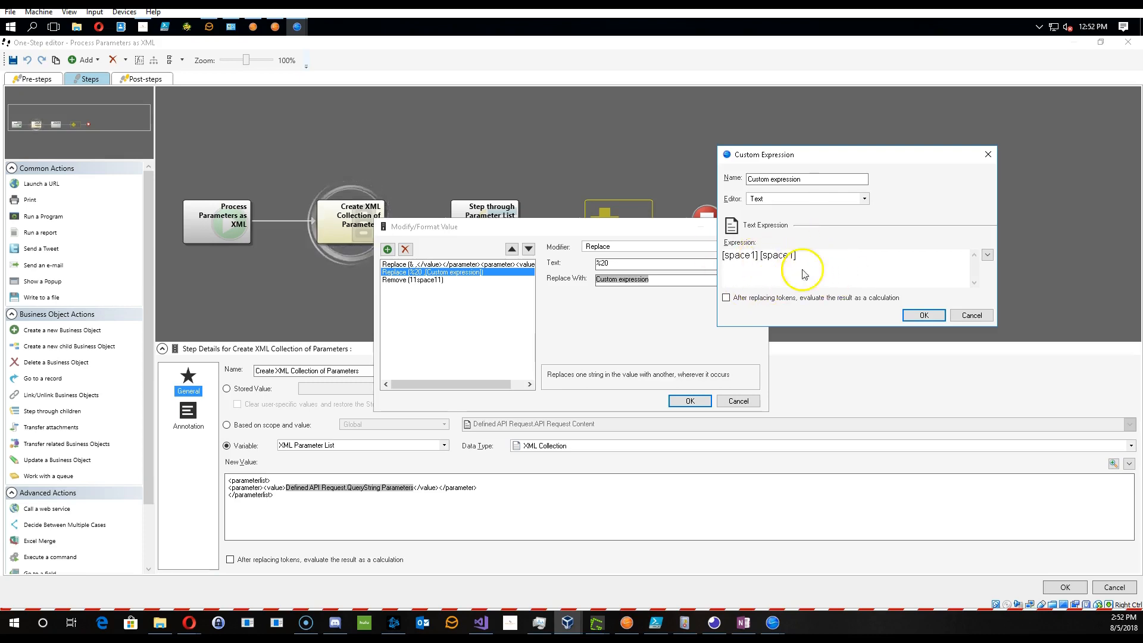
{"action": "left_click", "coordinate": [924, 315]}
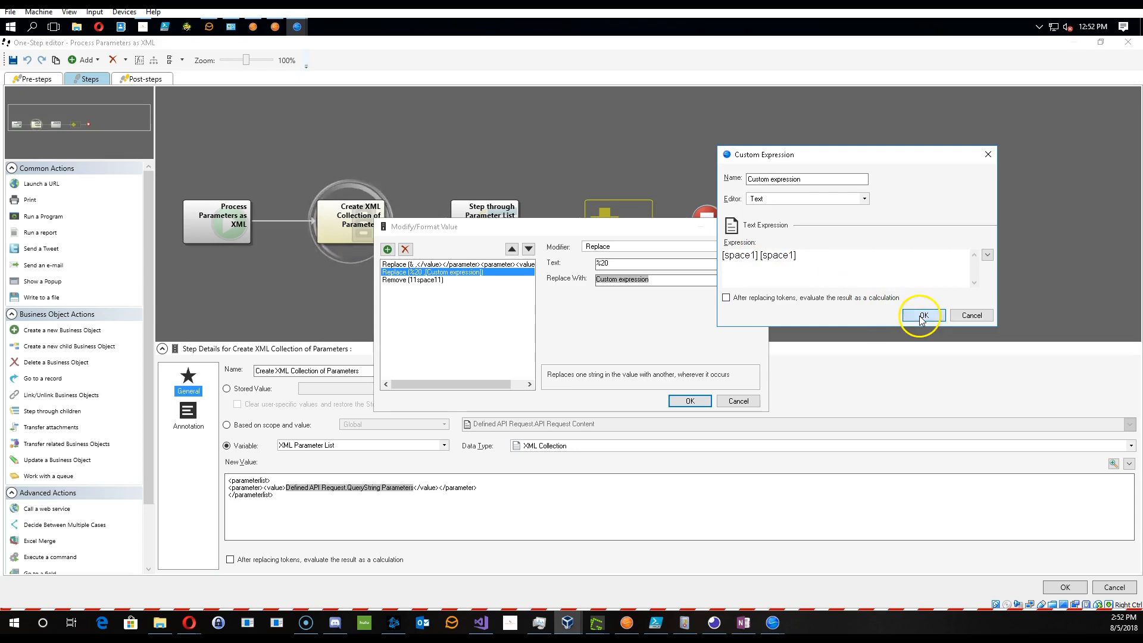
- Change the Remove modifier's text to [space1], then save the modifiers and the One-Step
{"action": "left_click", "coordinate": [425, 281]}
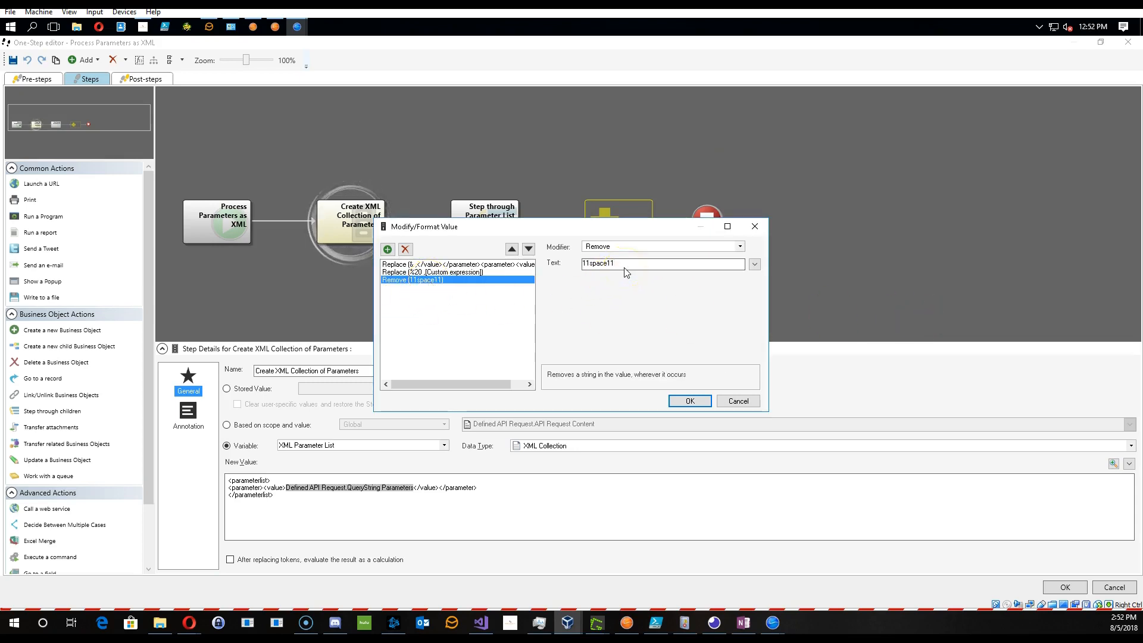
{"action": "key", "text": "Delete"}
{"action": "left_click", "coordinate": [505, 272]}
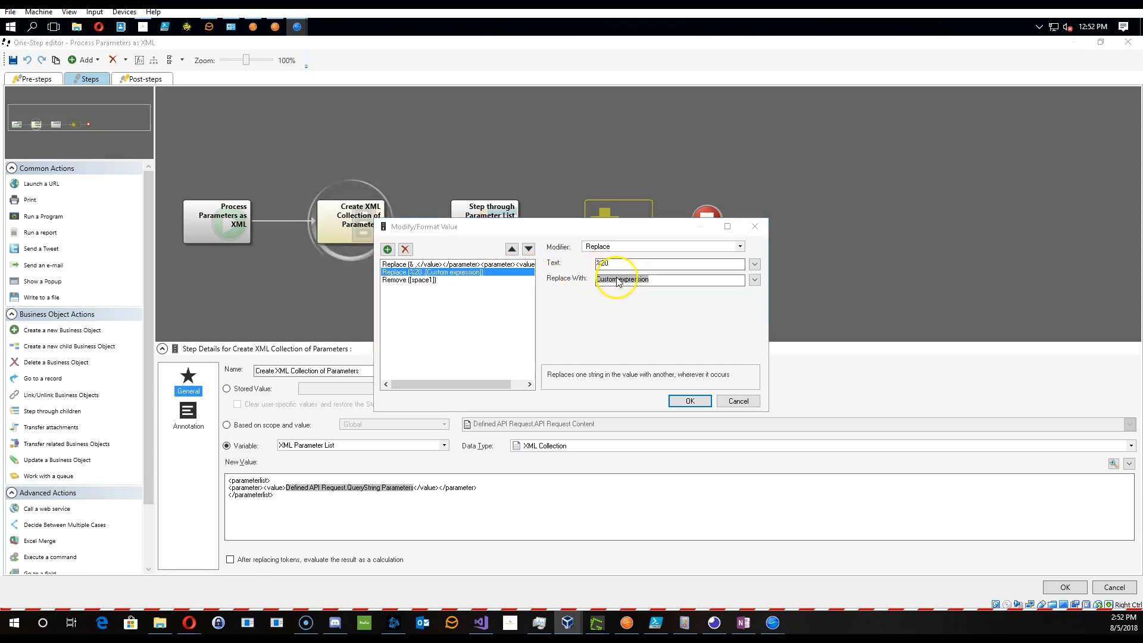
{"action": "double_click", "coordinate": [608, 281]}
{"action": "left_click", "coordinate": [968, 316]}
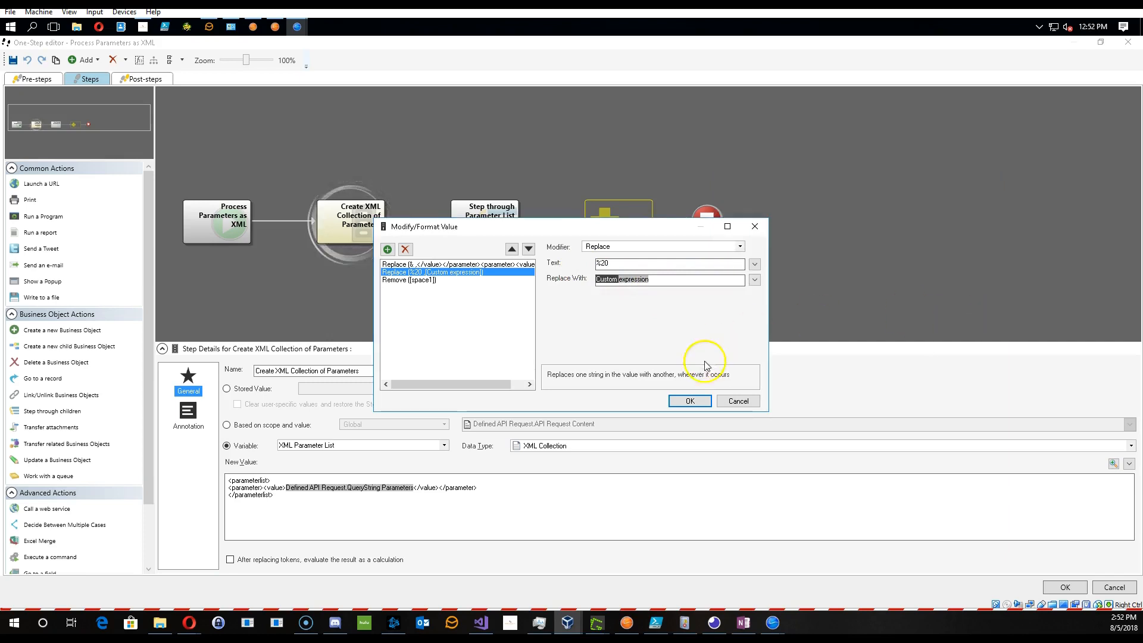
{"action": "left_click", "coordinate": [690, 401]}
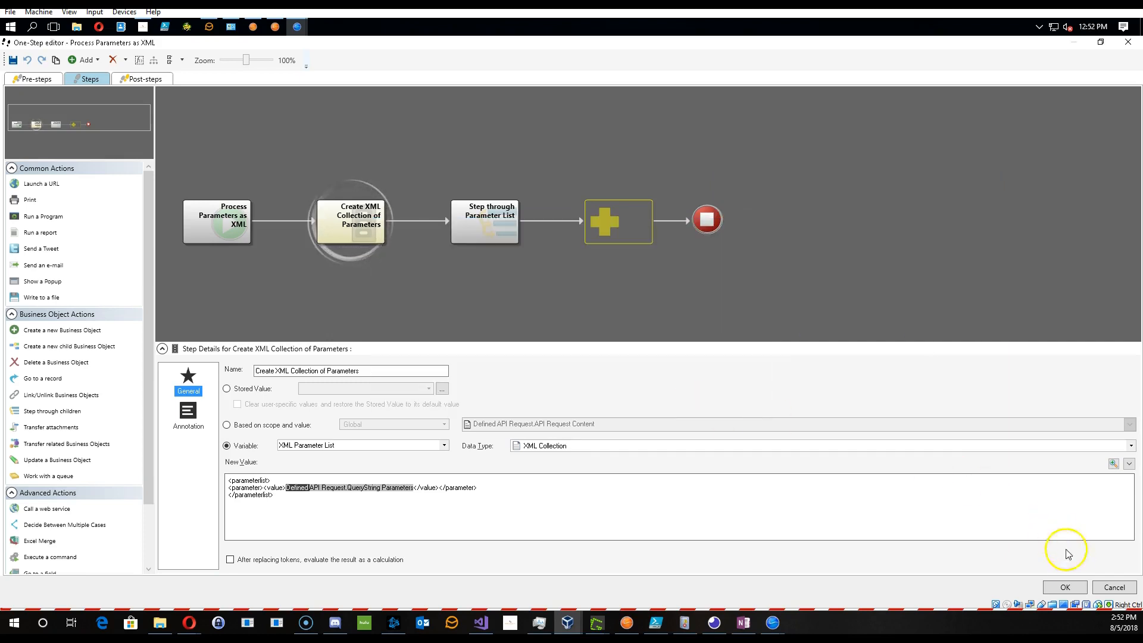
{"action": "left_click", "coordinate": [1065, 585]}
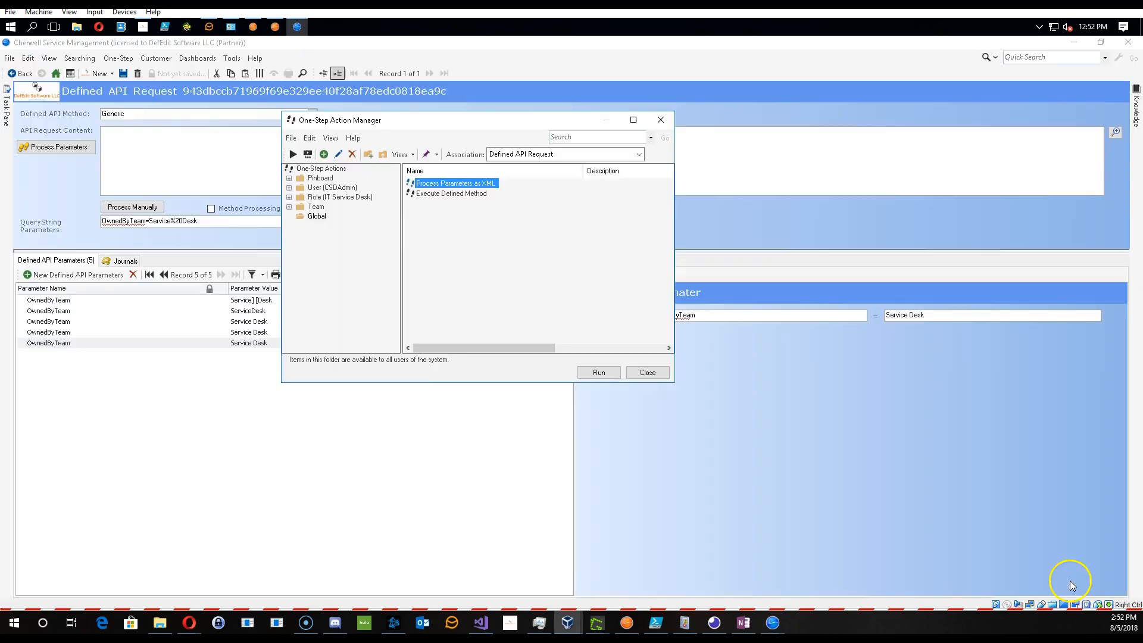
- Run the Process Parameters as XML One-Step and inspect the new Defined API Parameter's value
{"action": "left_click", "coordinate": [594, 375]}
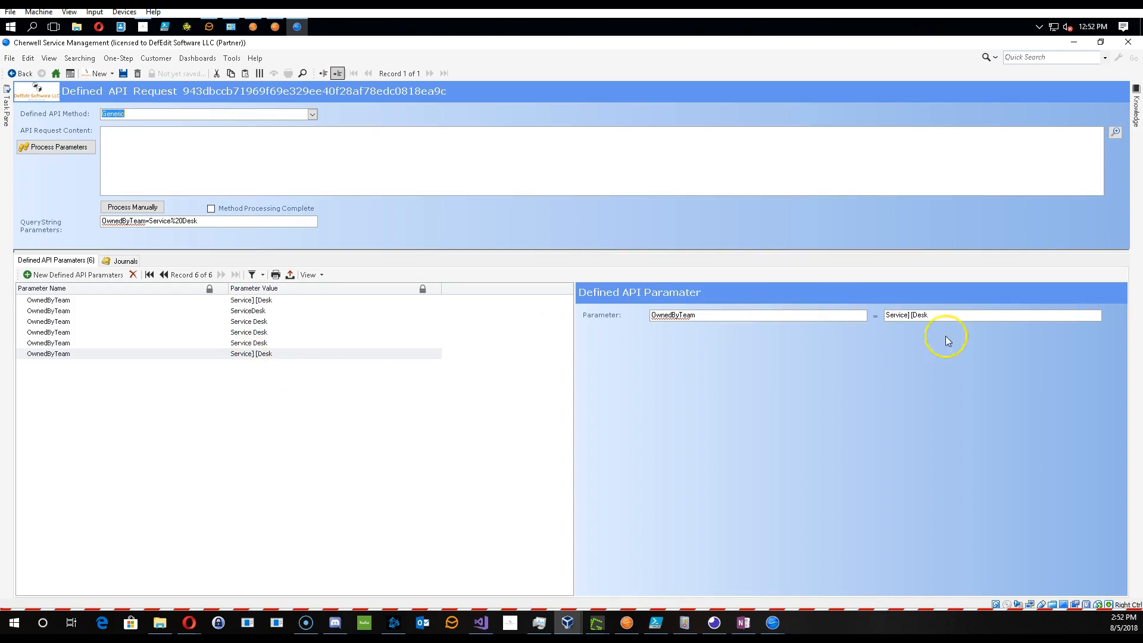
{"action": "left_click_drag", "start_coordinate": [908, 316], "coordinate": [912, 321]}
{"action": "left_click", "coordinate": [933, 317]}
{"action": "left_click", "coordinate": [909, 317]}
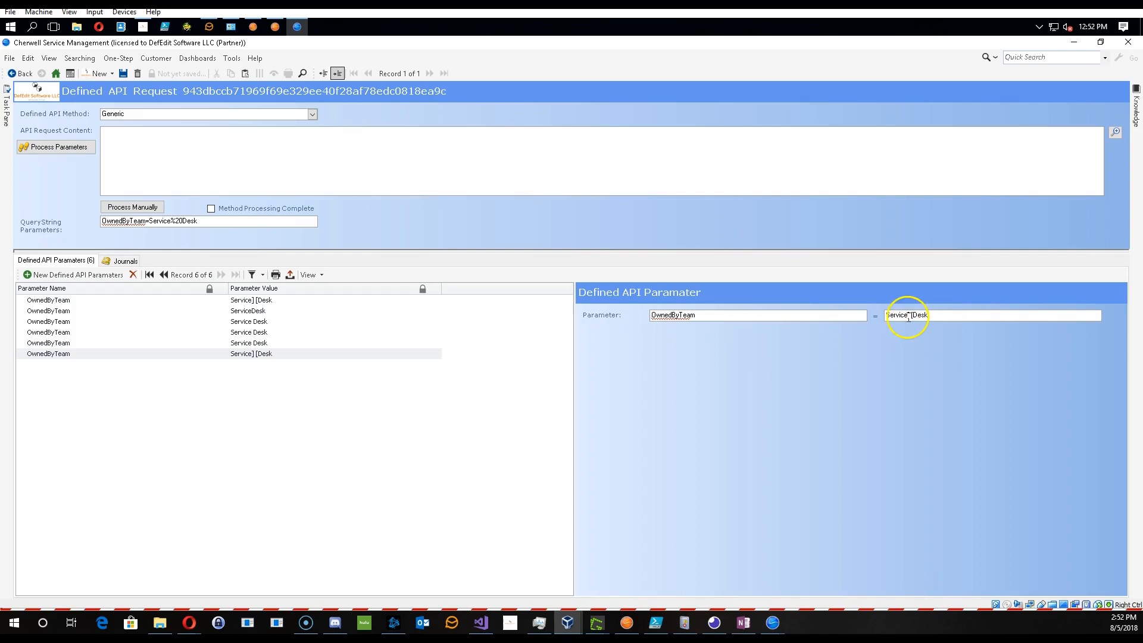
{"action": "left_click", "coordinate": [947, 317]}
- Reopen the One-Step's Create XML Collection of Parameters step and add a Remove modifier with text [ to the QueryString token
{"action": "left_click", "coordinate": [120, 60]}
{"action": "left_click", "coordinate": [120, 69]}
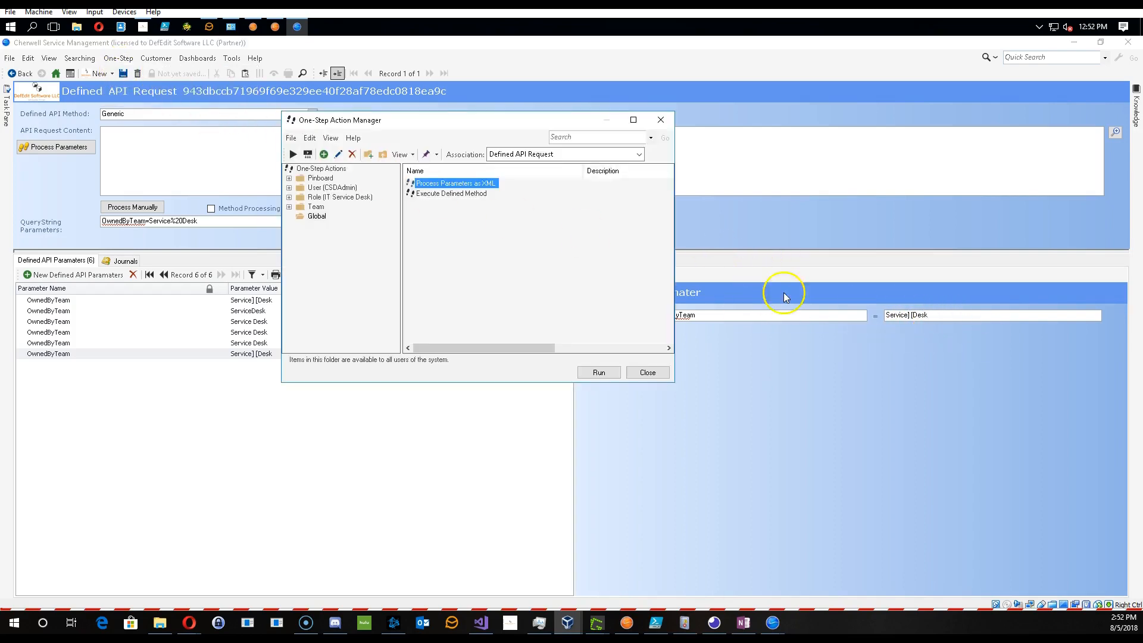
{"action": "right_click", "coordinate": [468, 183]}
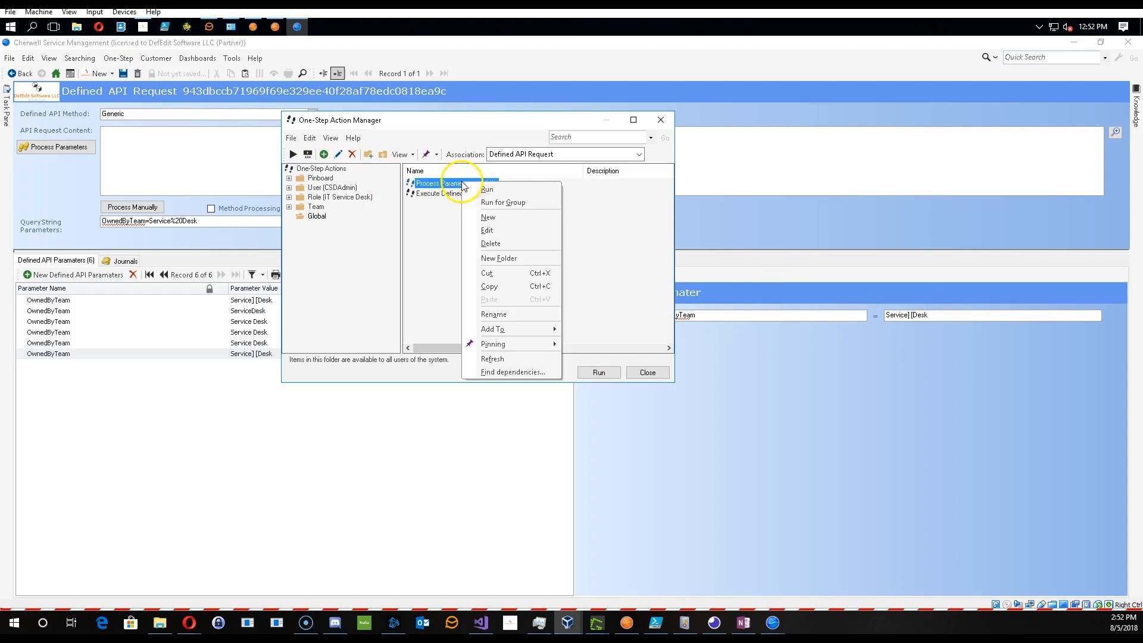
{"action": "left_click", "coordinate": [482, 225]}
{"action": "left_click", "coordinate": [351, 220]}
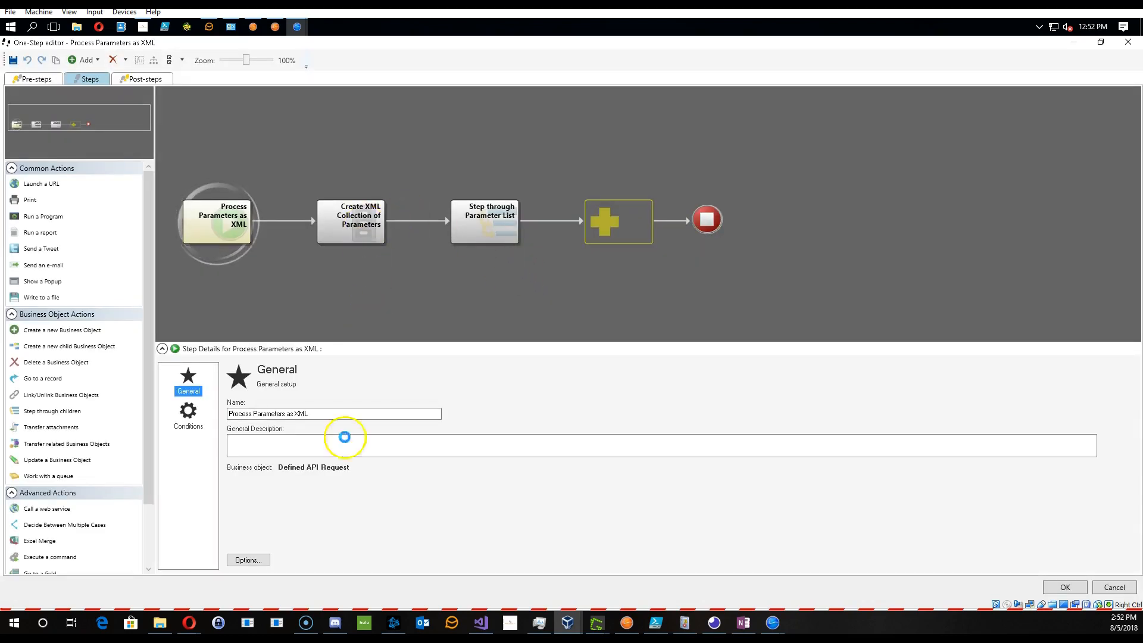
{"action": "double_click", "coordinate": [322, 488]}
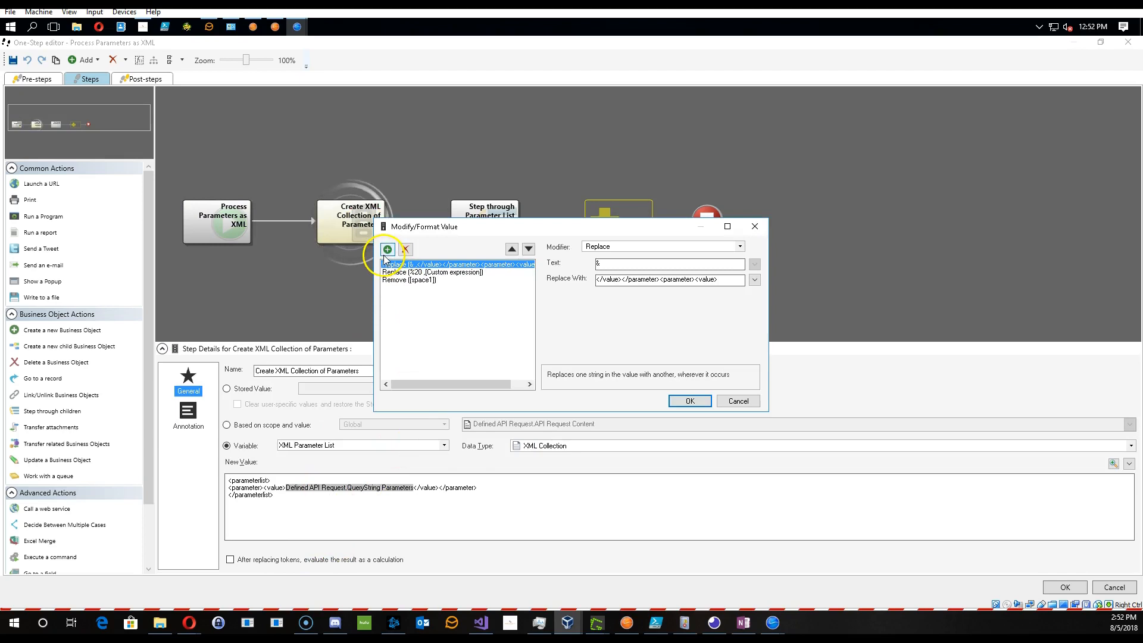
{"action": "left_click", "coordinate": [387, 248]}
{"action": "left_click", "coordinate": [614, 247]}
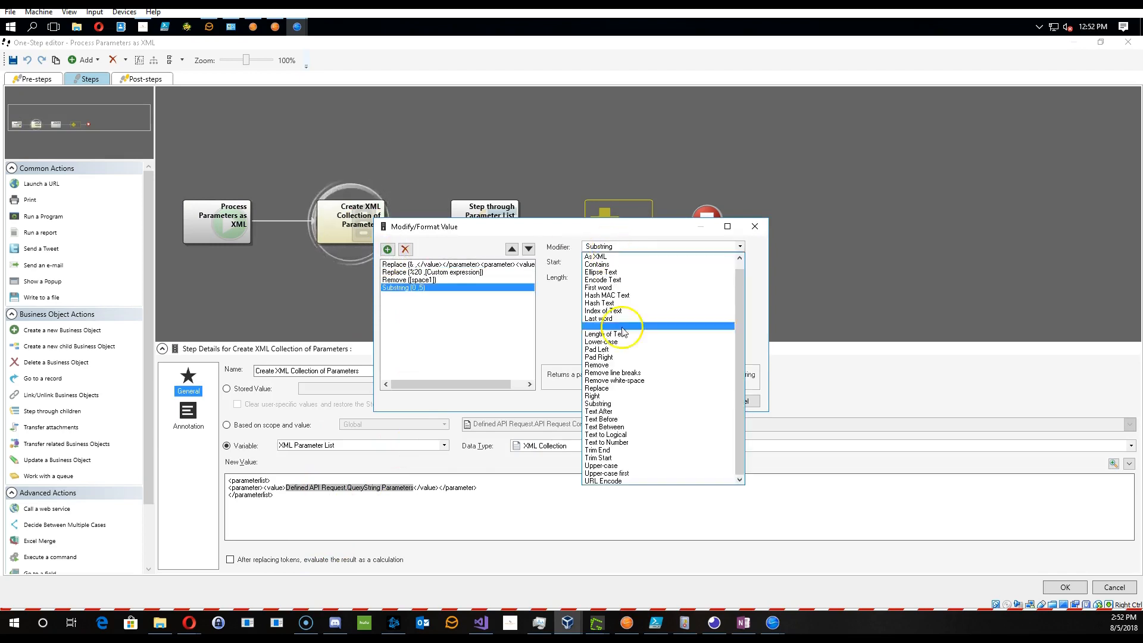
{"action": "left_click", "coordinate": [607, 365]}
{"action": "type", "text": "["}
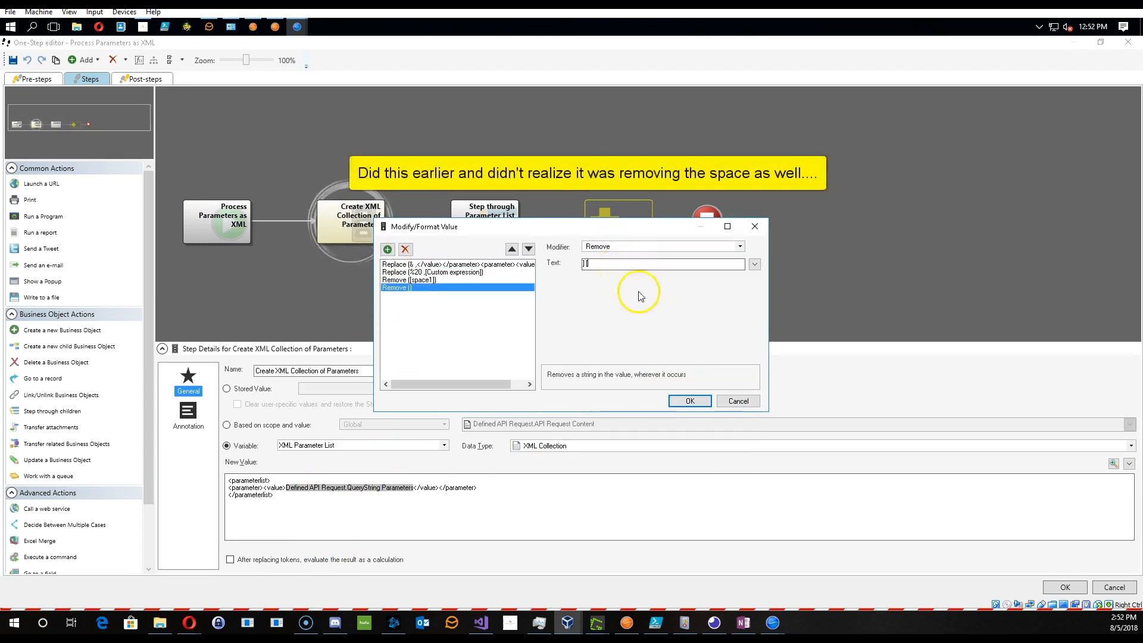
{"action": "left_click", "coordinate": [689, 401]}
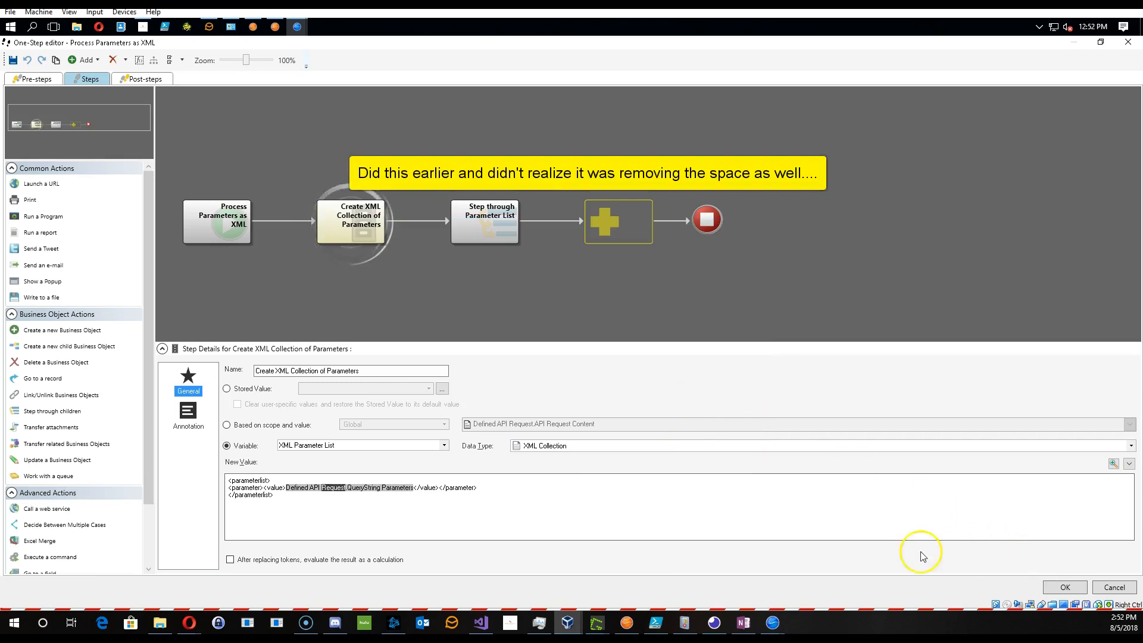
- Add another Remove modifier with text ] to the token, then save the modifiers and the One-Step
{"action": "double_click", "coordinate": [349, 489]}
{"action": "left_click", "coordinate": [427, 288]}
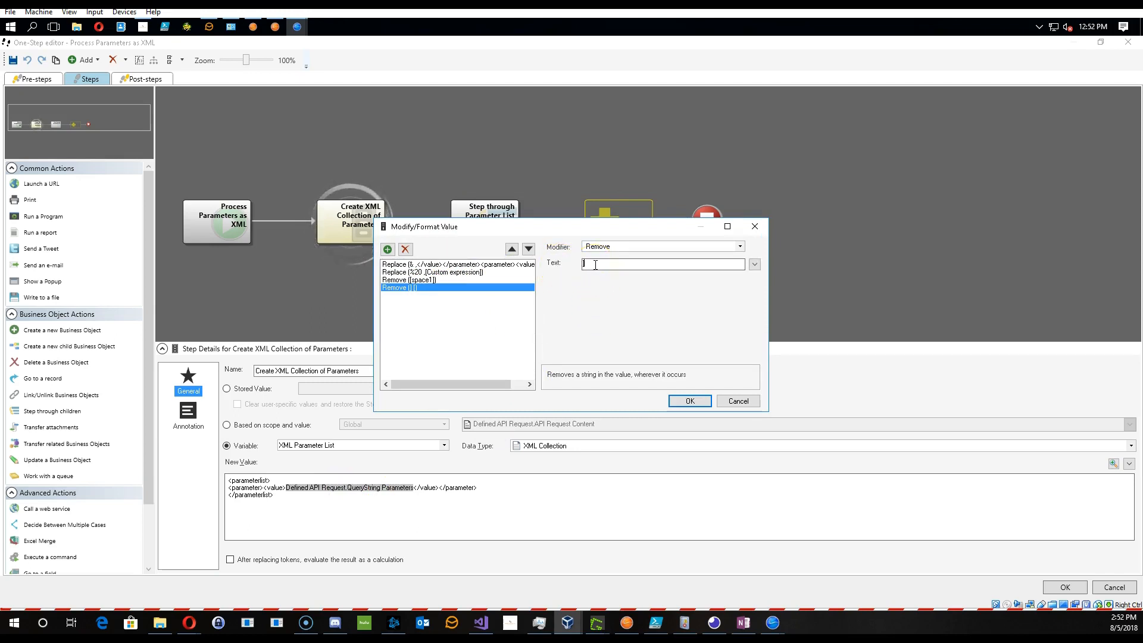
{"action": "left_click", "coordinate": [388, 249]}
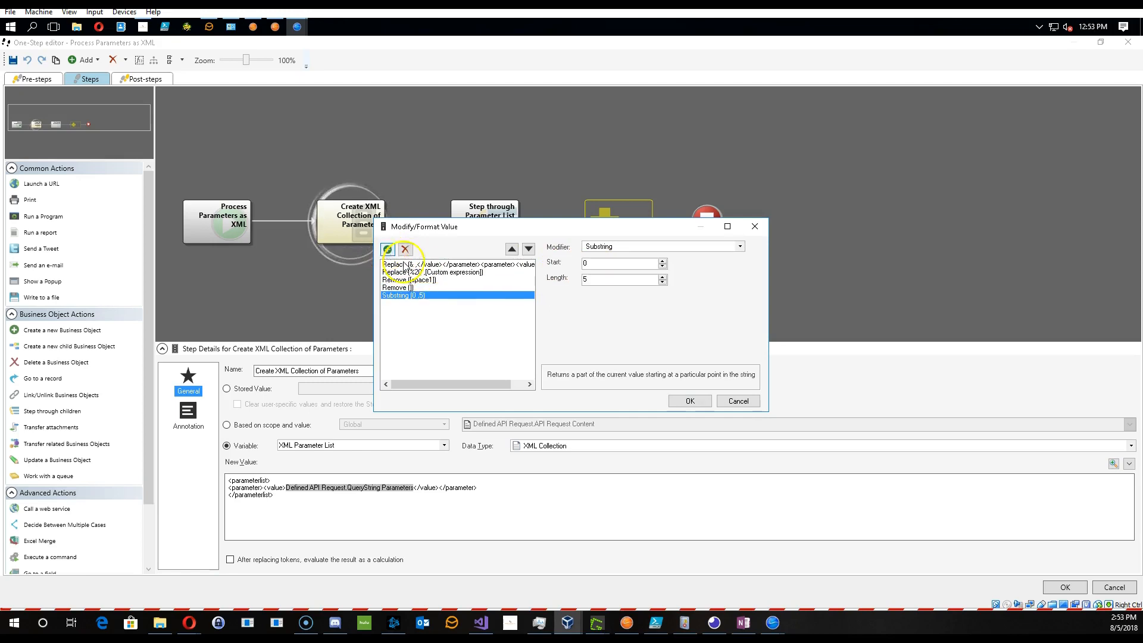
{"action": "left_click", "coordinate": [616, 246]}
{"action": "left_click", "coordinate": [622, 365]}
{"action": "left_click", "coordinate": [622, 264]}
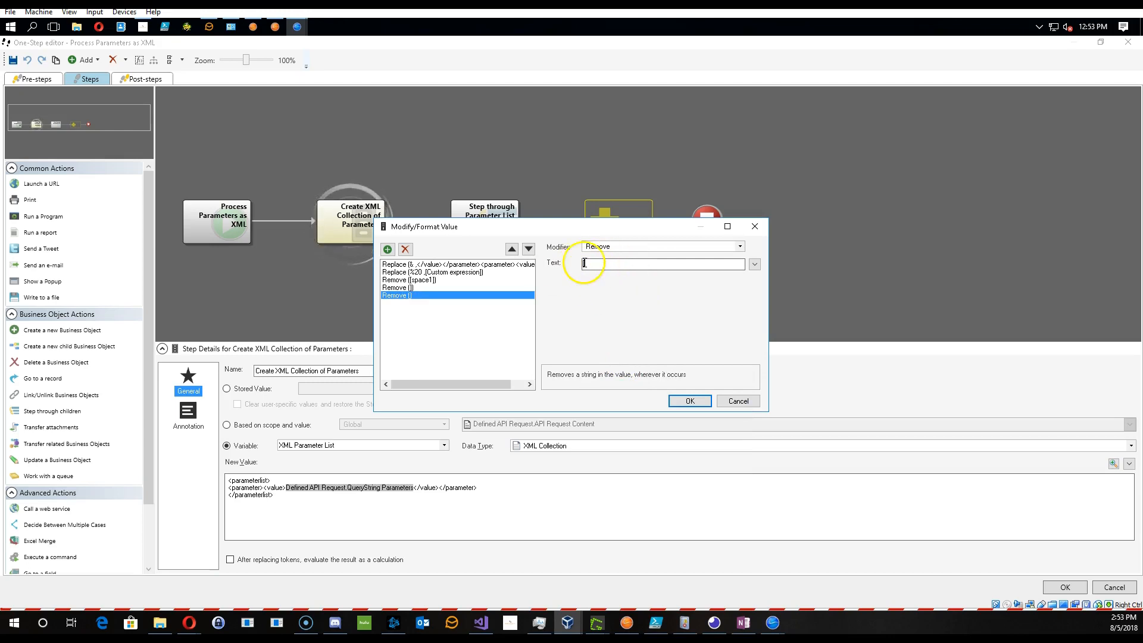
{"action": "left_click", "coordinate": [689, 401]}
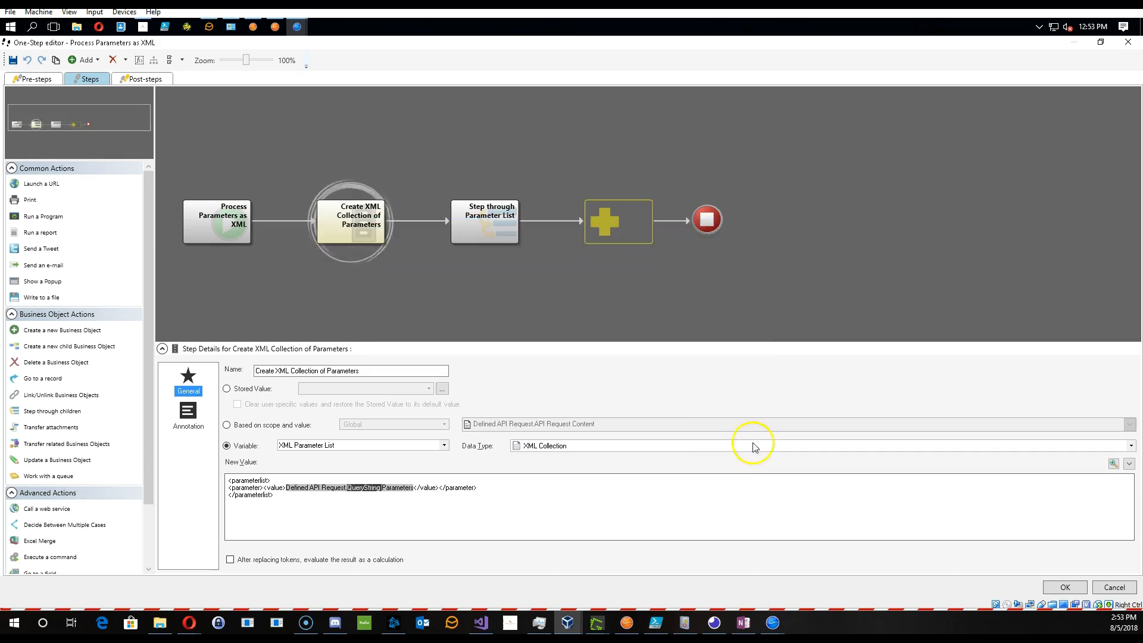
{"action": "left_click", "coordinate": [1065, 588]}
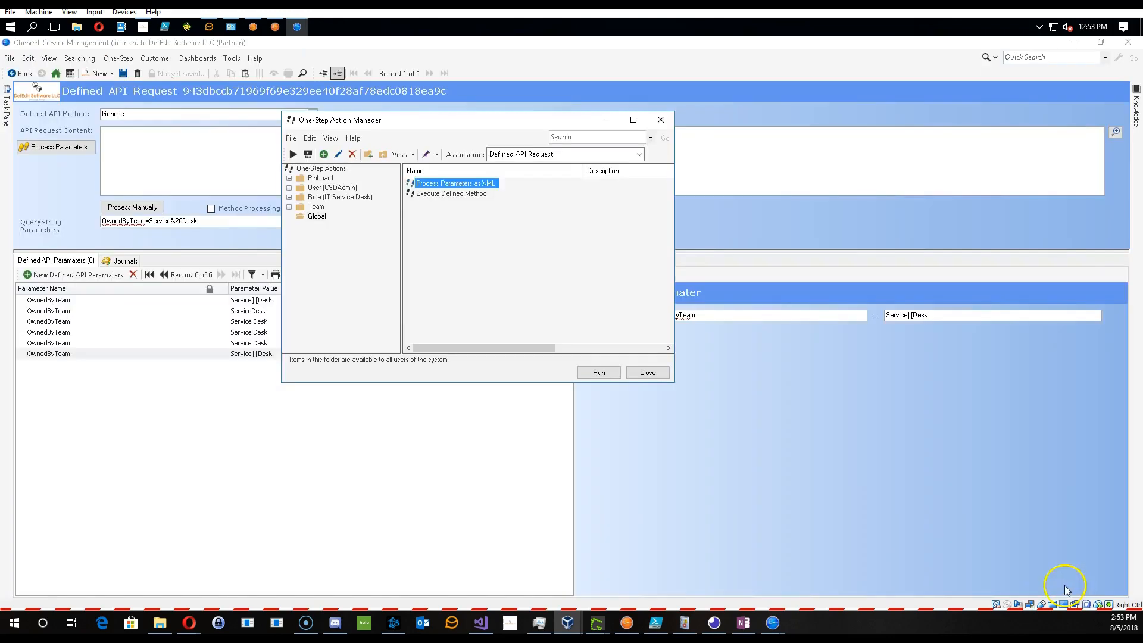
- Run the Process Parameters as XML One-Step on the Defined API Request
{"action": "left_click", "coordinate": [599, 372]}
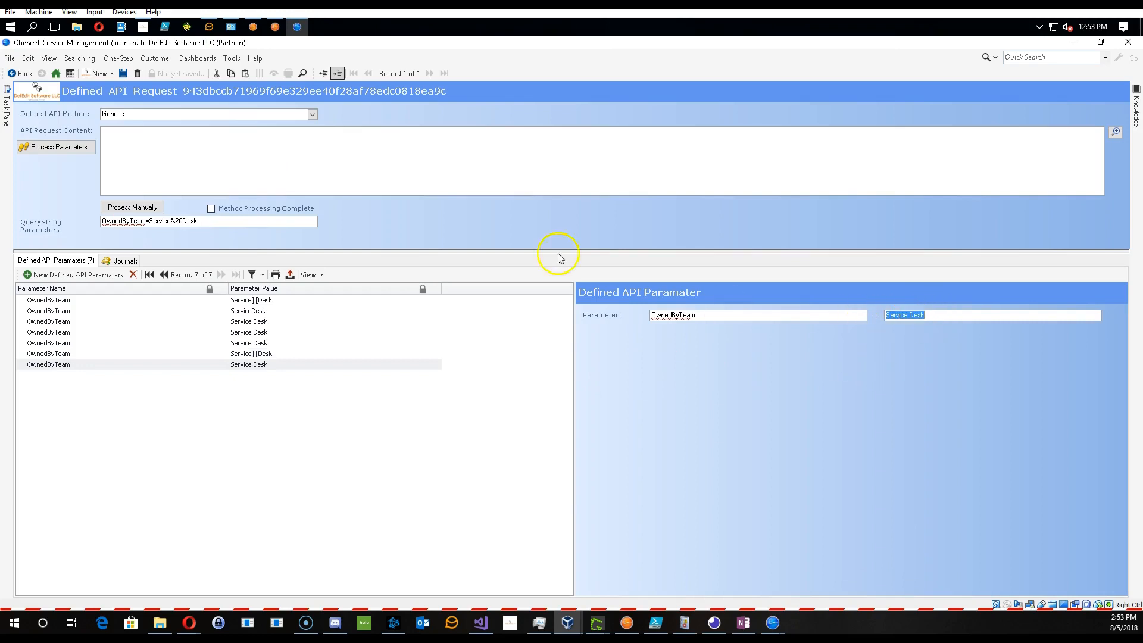
{"action": "left_click", "coordinate": [170, 225]}
- Reopen the One-Step's Create XML Collection of Parameters step and review the QueryString token's modifiers
{"action": "left_click", "coordinate": [118, 57]}
{"action": "left_click", "coordinate": [122, 74]}
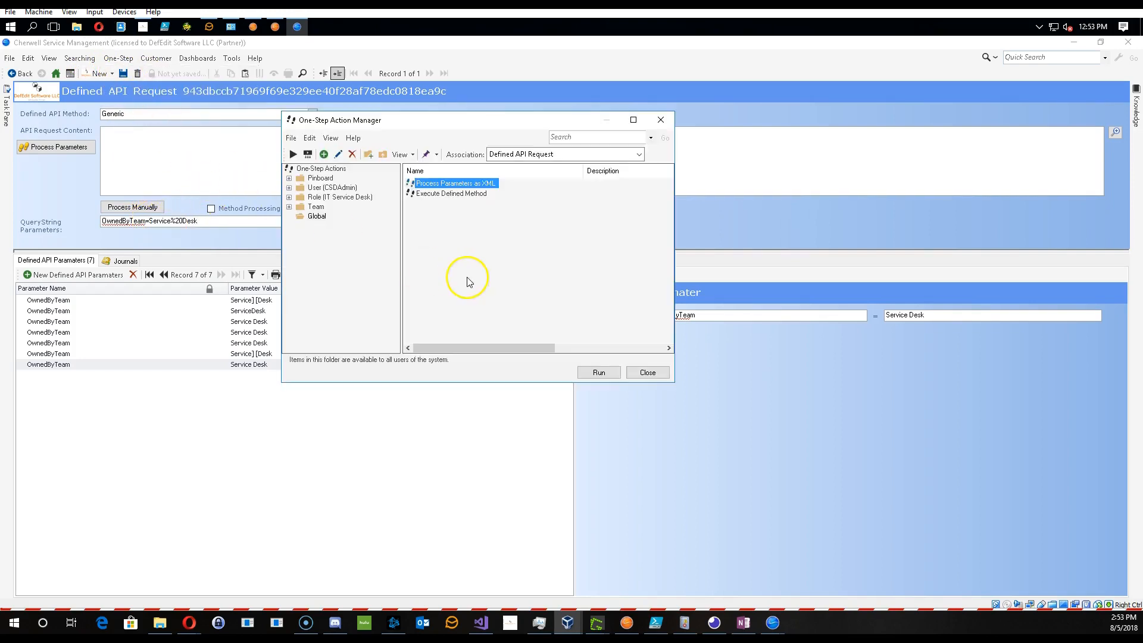
{"action": "right_click", "coordinate": [445, 183]}
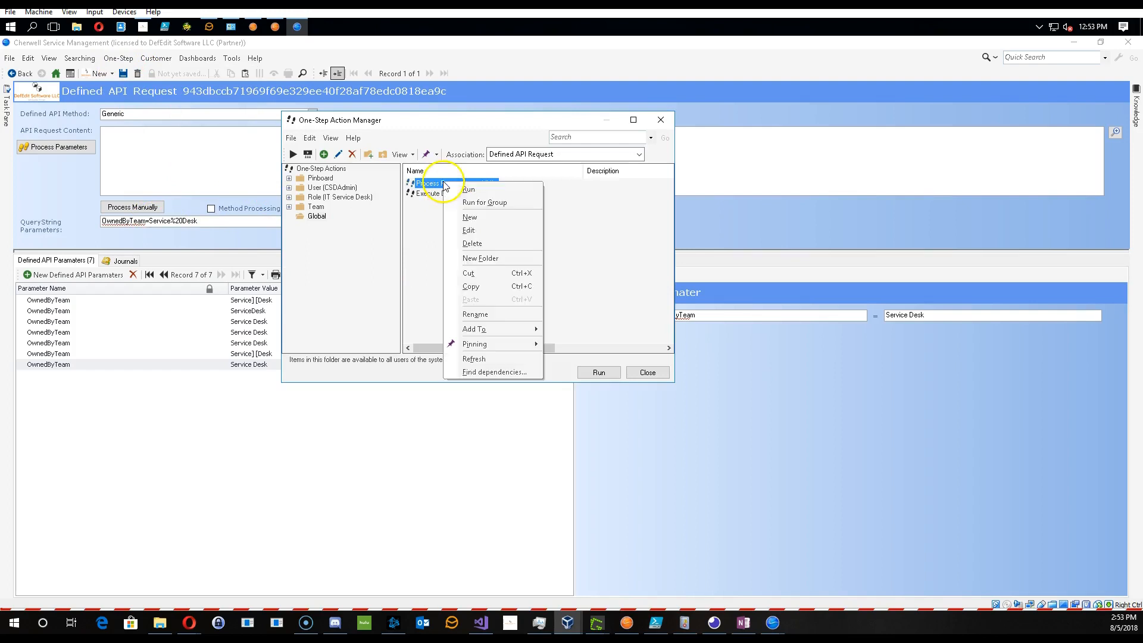
{"action": "left_click", "coordinate": [468, 230]}
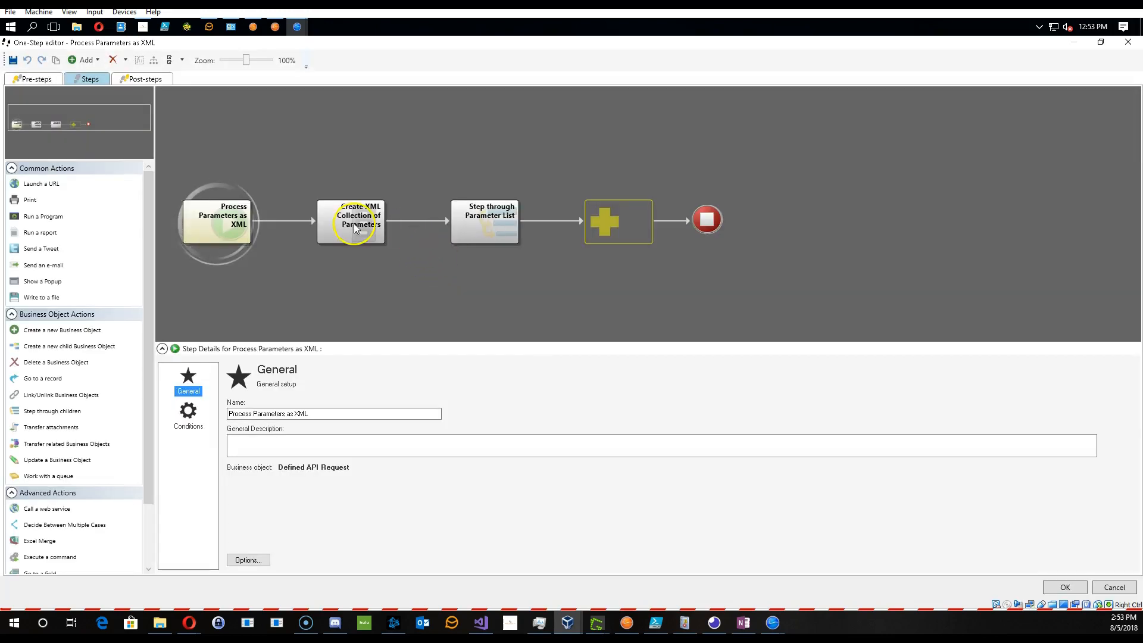
{"action": "left_click", "coordinate": [354, 228]}
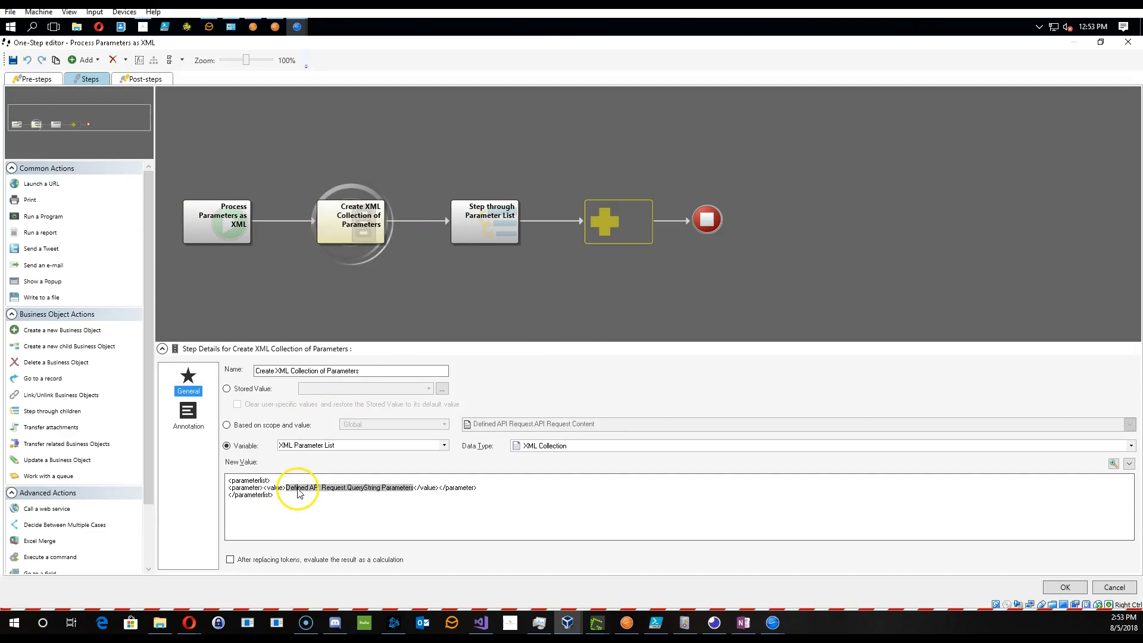
{"action": "double_click", "coordinate": [300, 489]}
{"action": "left_click", "coordinate": [420, 288]}
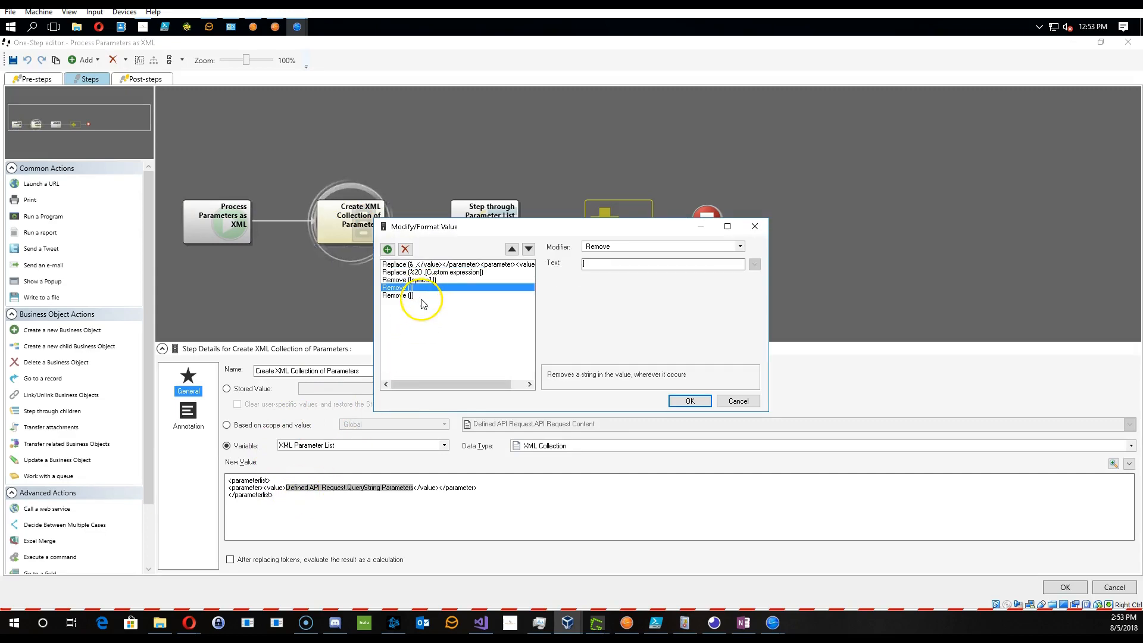
{"action": "left_click", "coordinate": [414, 295]}
{"action": "left_click", "coordinate": [418, 287]}
{"action": "left_click", "coordinate": [460, 281]}
{"action": "left_click_drag", "start_coordinate": [635, 264], "coordinate": [542, 264]}
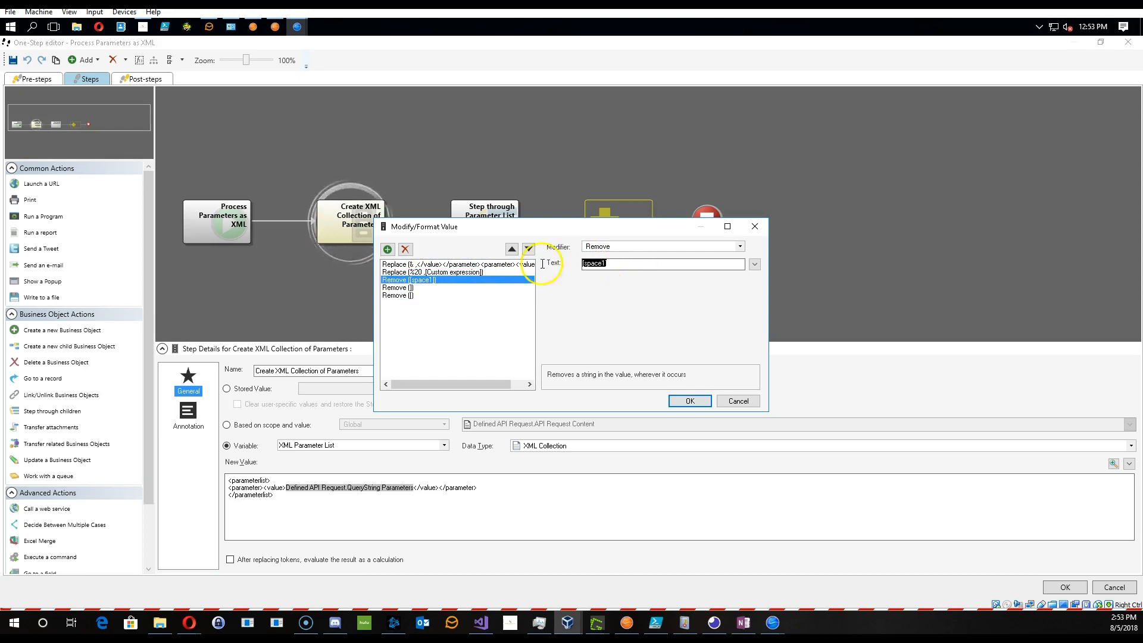
- Open the %20 Replace modifier's custom expression and change its leading bracket to 11
{"action": "left_click", "coordinate": [443, 272]}
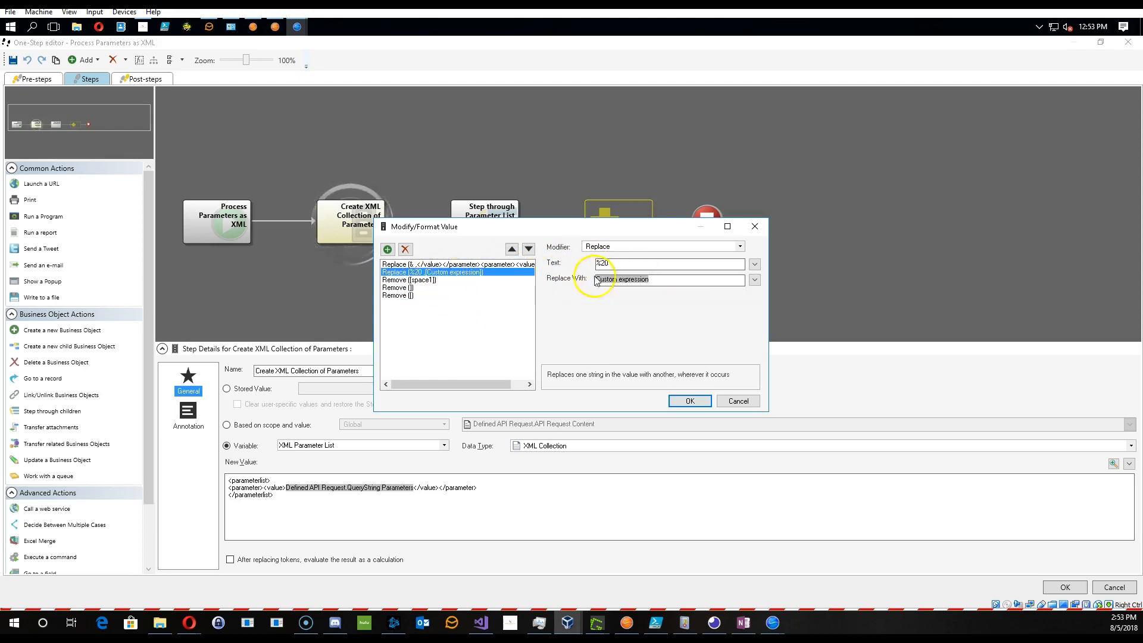
{"action": "double_click", "coordinate": [597, 279]}
{"action": "left_click", "coordinate": [807, 272]}
{"action": "key", "text": "BackSpace"}
{"action": "type", "text": "1"}
{"action": "key", "text": "Home"}
{"action": "key", "text": "Delete"}
{"action": "type", "text": "11"}
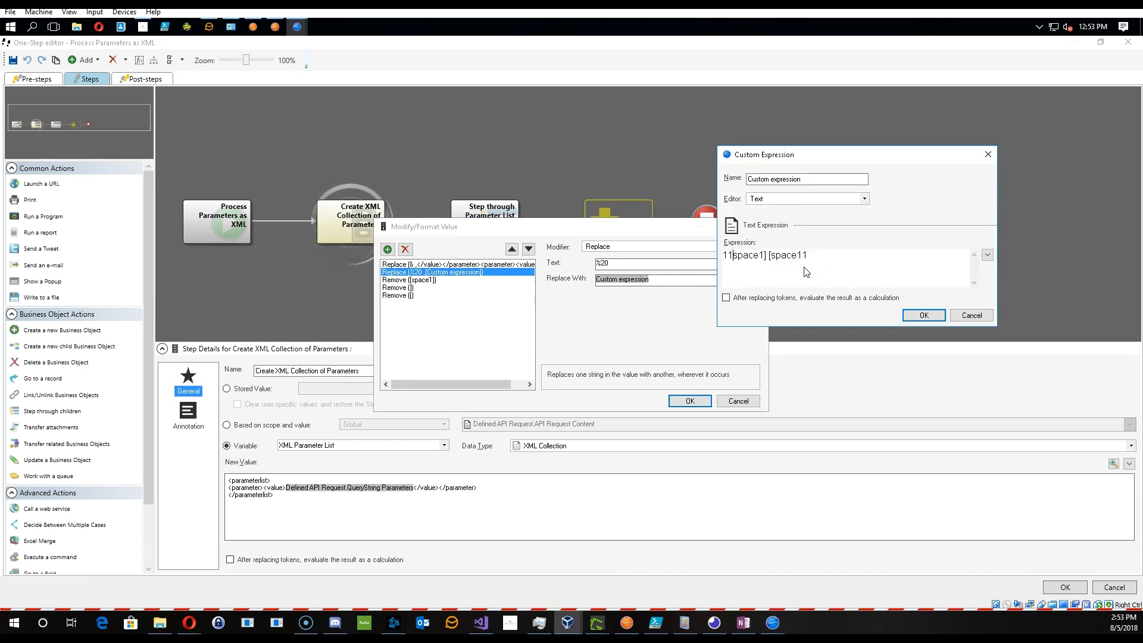
- Finish the custom expression as 11space11 11space11 and confirm it
{"action": "key", "text": "Right"}
{"action": "key", "text": "Right"}
{"action": "key", "text": "Right"}
{"action": "key", "text": "Right"}
{"action": "key", "text": "Right"}
{"action": "key", "text": "Right"}
{"action": "key", "text": "Delete"}
{"action": "key", "text": "Delete"}
{"action": "type", "text": "1"}
{"action": "key", "text": "Delete"}
{"action": "type", "text": "1"}
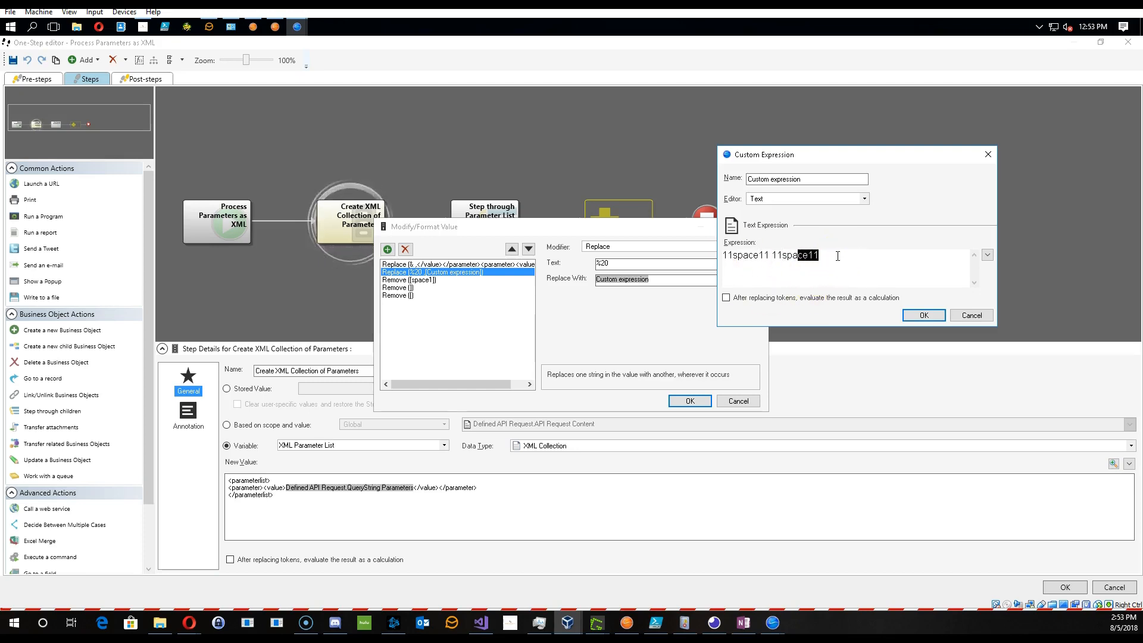
{"action": "left_click", "coordinate": [923, 315]}
- Set the Remove modifier's text to 11space11, delete the [ and ] Remove modifiers, and save the One-Step
{"action": "left_click", "coordinate": [483, 281]}
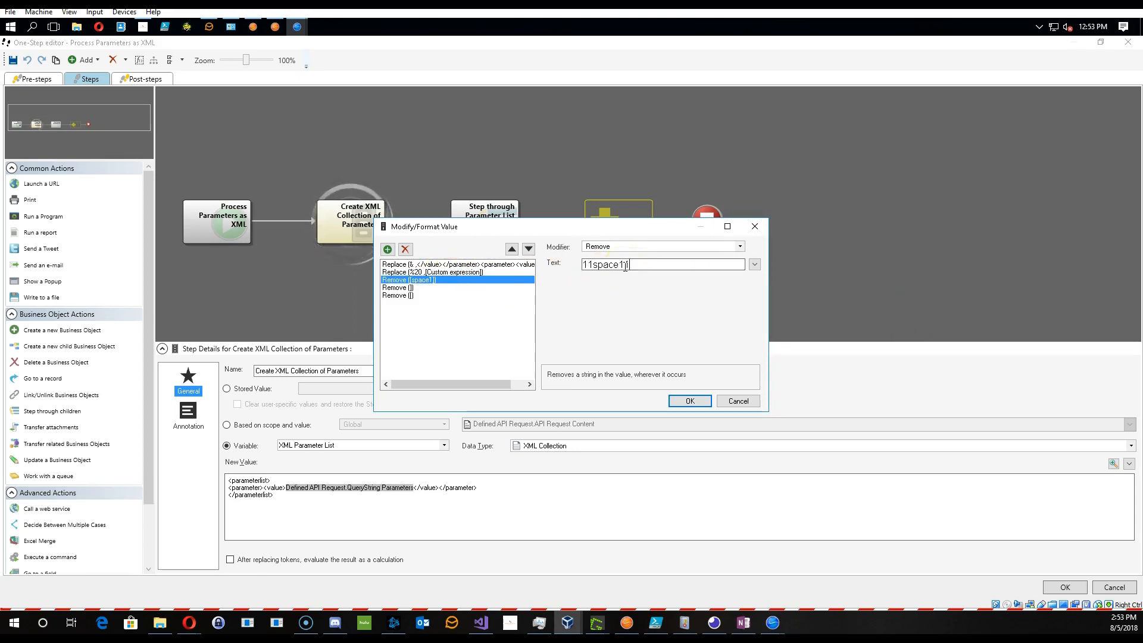
{"action": "left_click", "coordinate": [420, 288]}
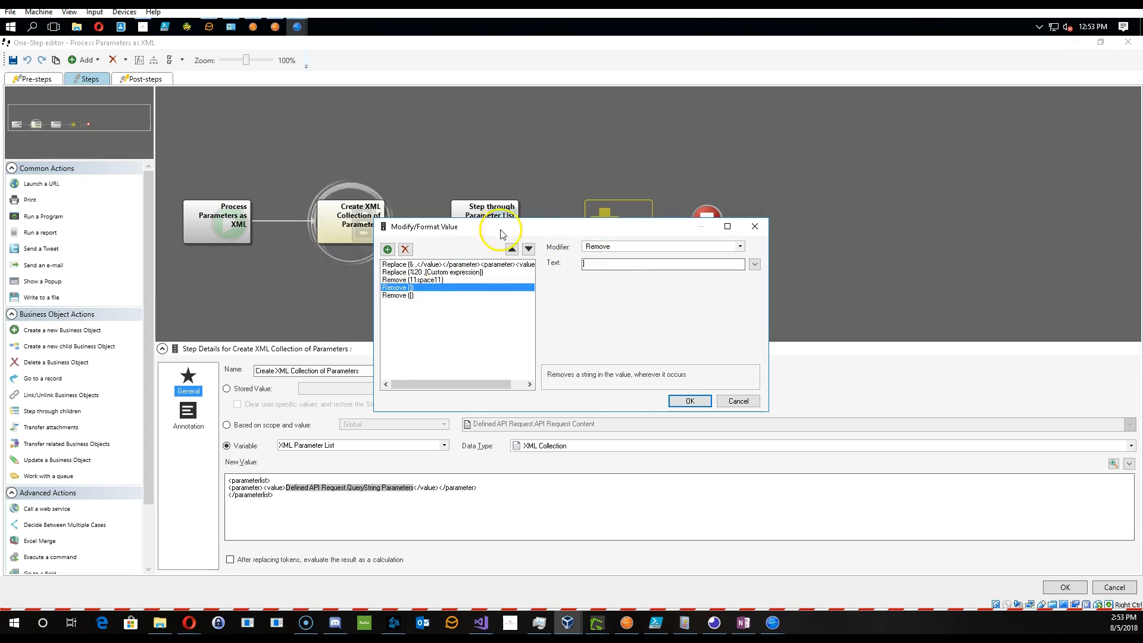
{"action": "left_click", "coordinate": [406, 250]}
{"action": "left_click", "coordinate": [406, 249]}
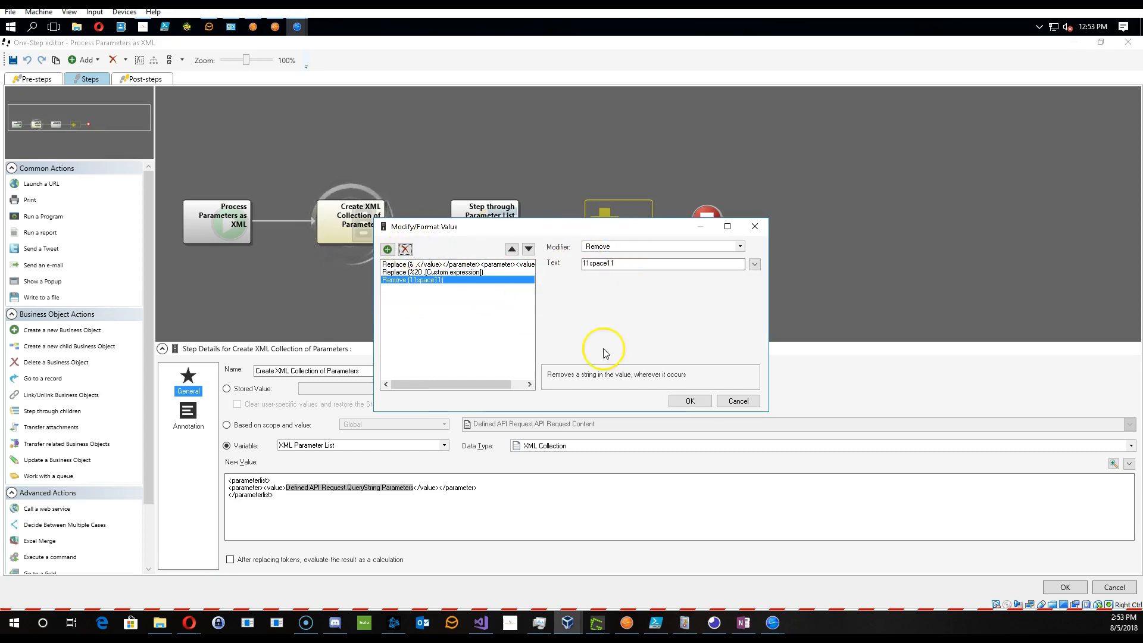
{"action": "left_click", "coordinate": [691, 406]}
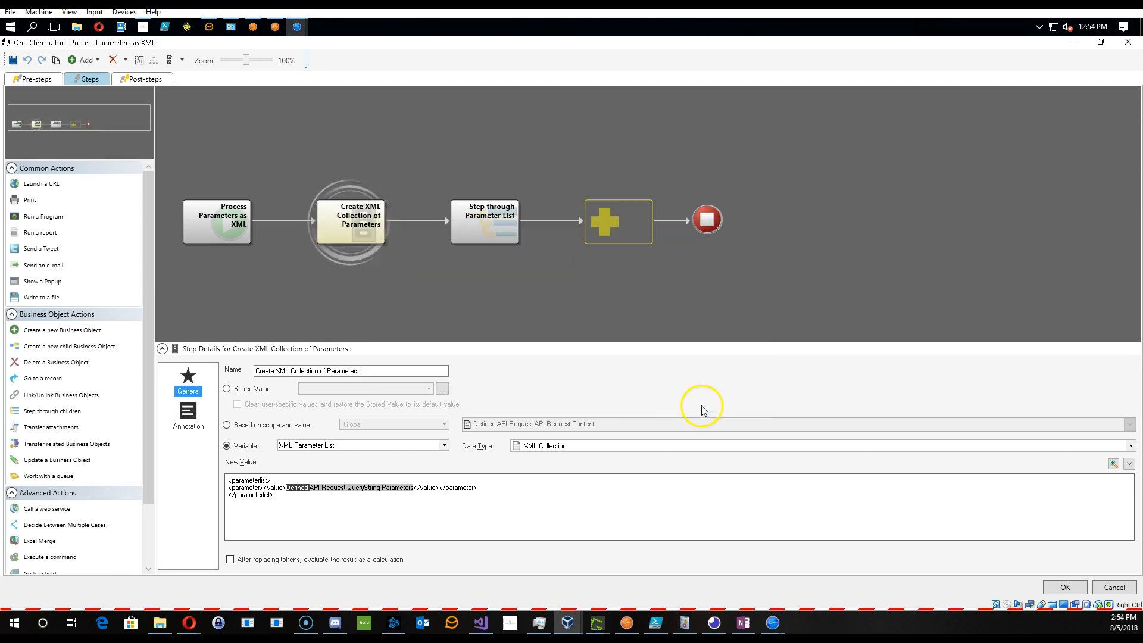
{"action": "left_click", "coordinate": [1071, 589]}
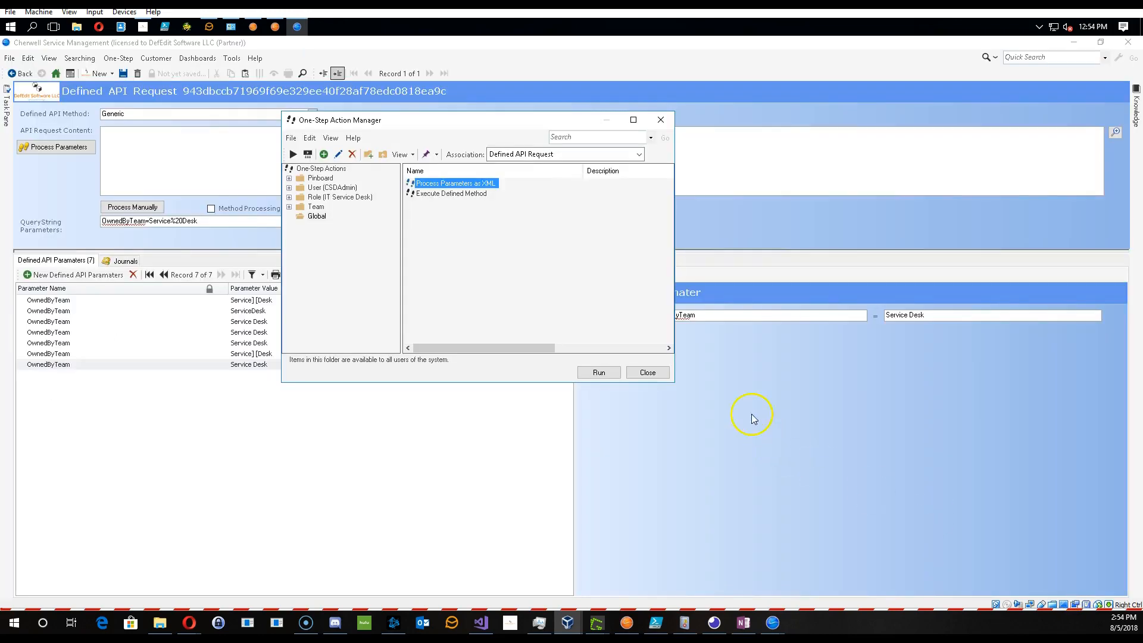
- Run the Process Parameters as XML One-Step again and reopen it for editing
{"action": "left_click", "coordinate": [598, 373]}
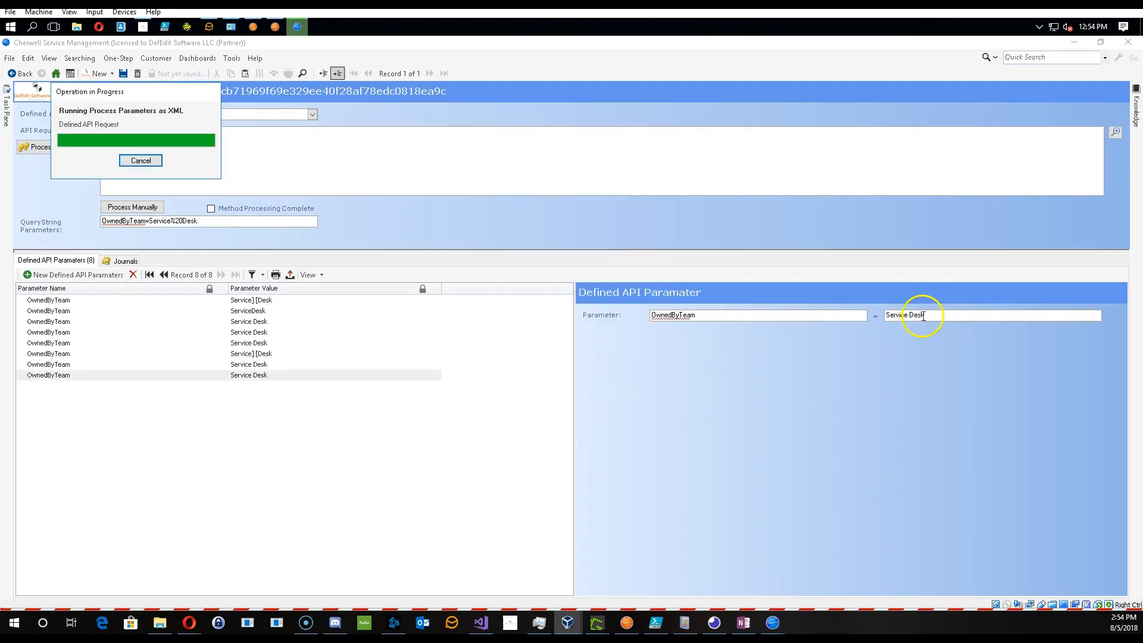
{"action": "left_click", "coordinate": [118, 58]}
{"action": "left_click", "coordinate": [137, 72]}
{"action": "right_click", "coordinate": [463, 186]}
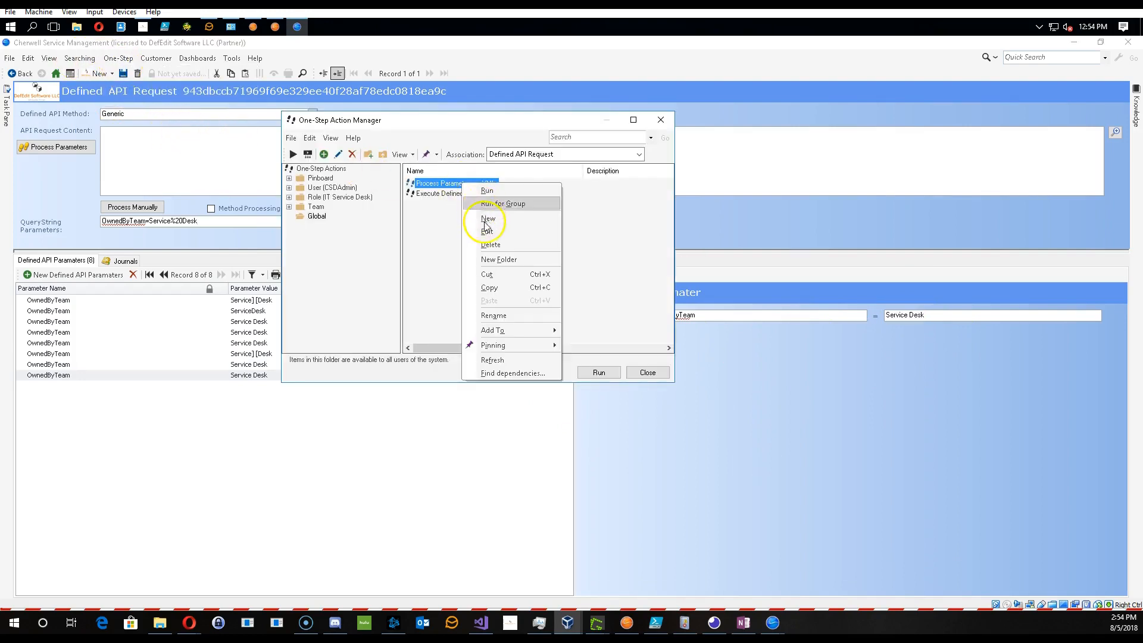
{"action": "left_click", "coordinate": [471, 224]}
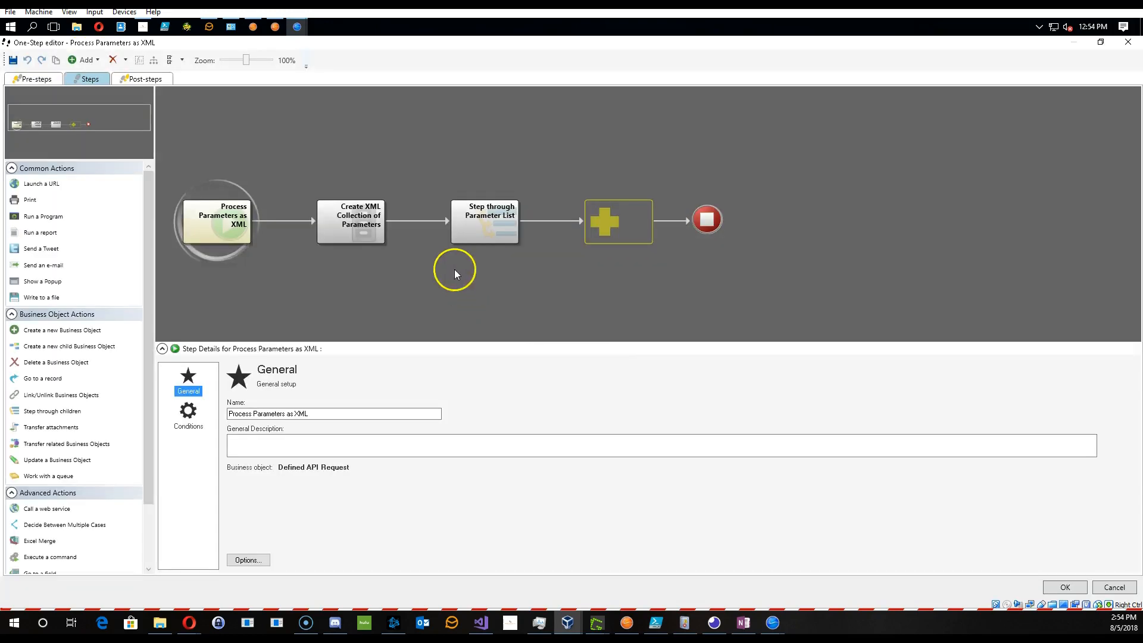
- Open the %20 Replace modifier's custom expression in the Create XML Collection of Parameters step to examine it, then cancel
{"action": "left_click", "coordinate": [358, 229]}
{"action": "double_click", "coordinate": [306, 493]}
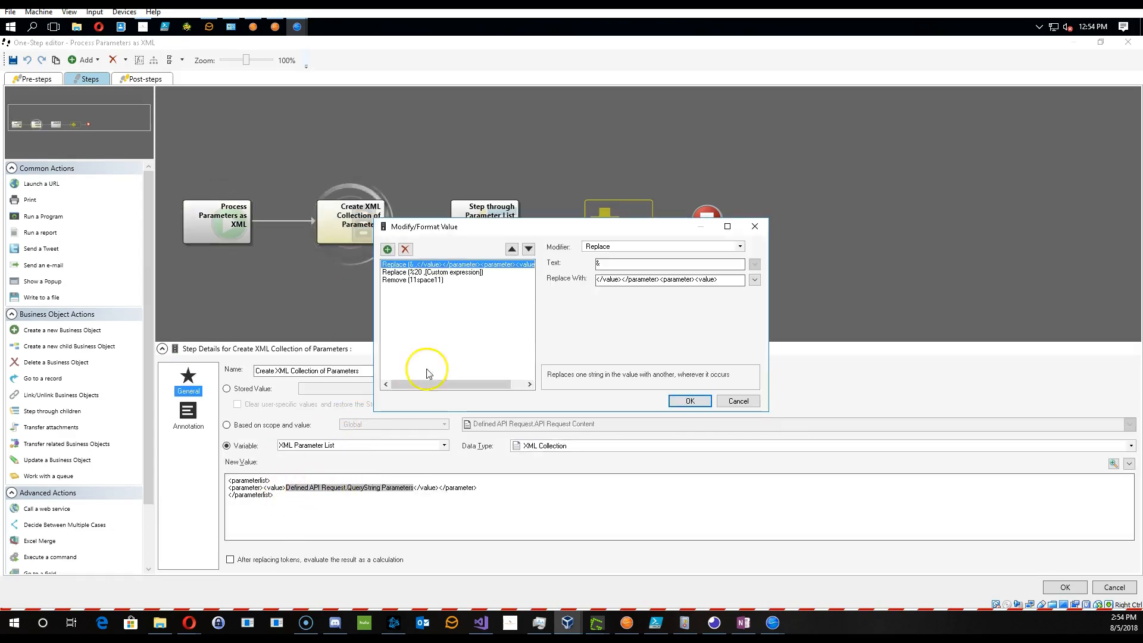
{"action": "left_click", "coordinate": [417, 272]}
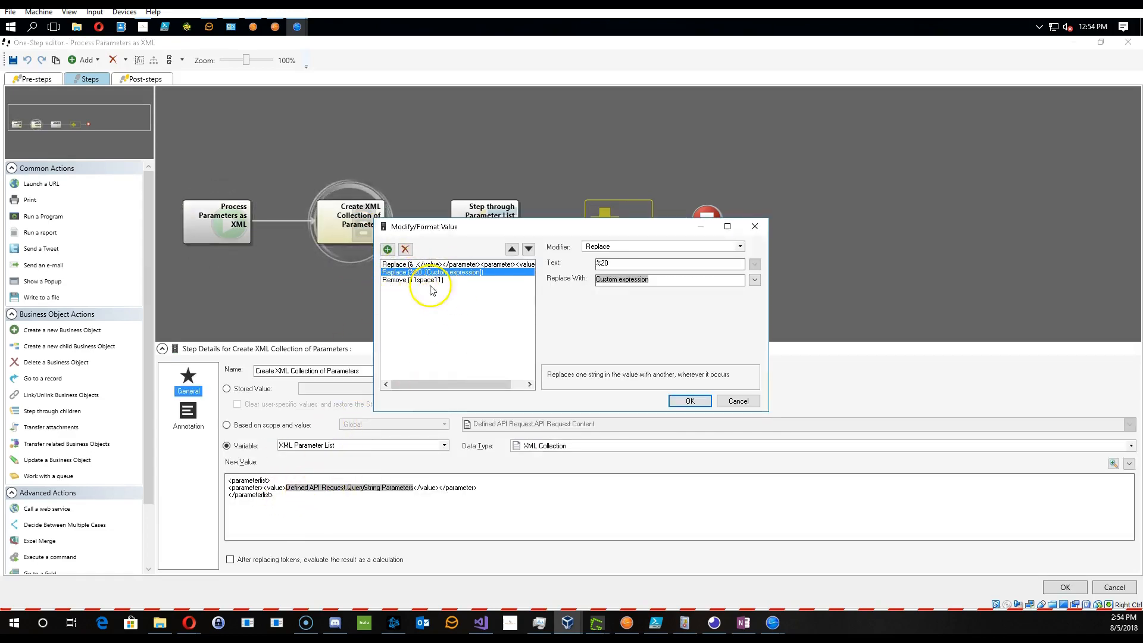
{"action": "double_click", "coordinate": [619, 279]}
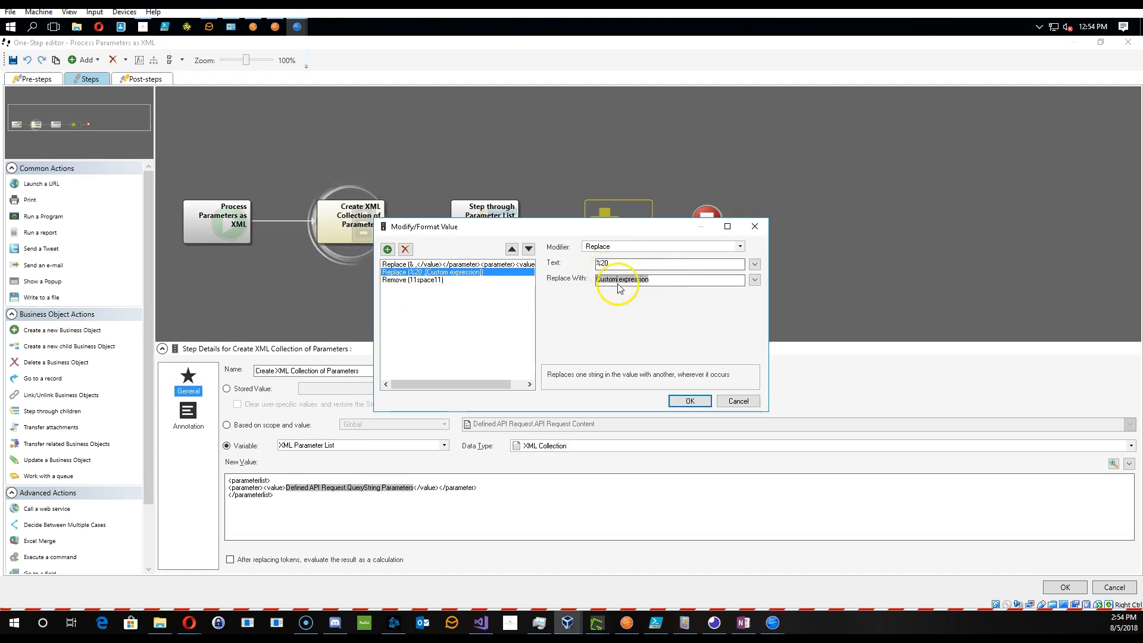
{"action": "double_click", "coordinate": [828, 260]}
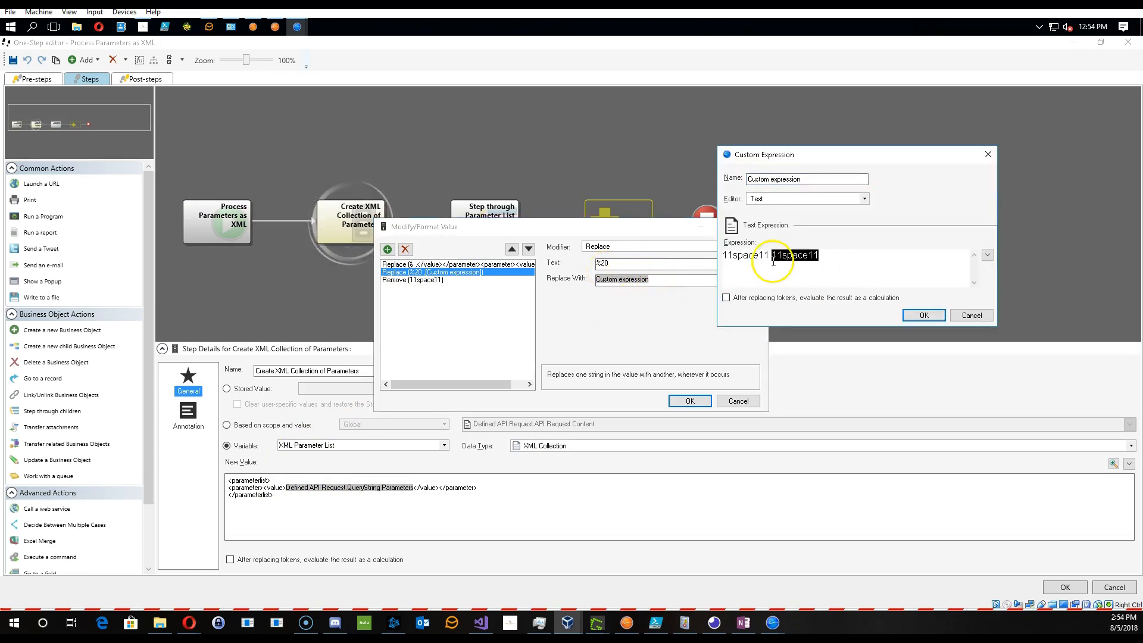
{"action": "left_click", "coordinate": [824, 256]}
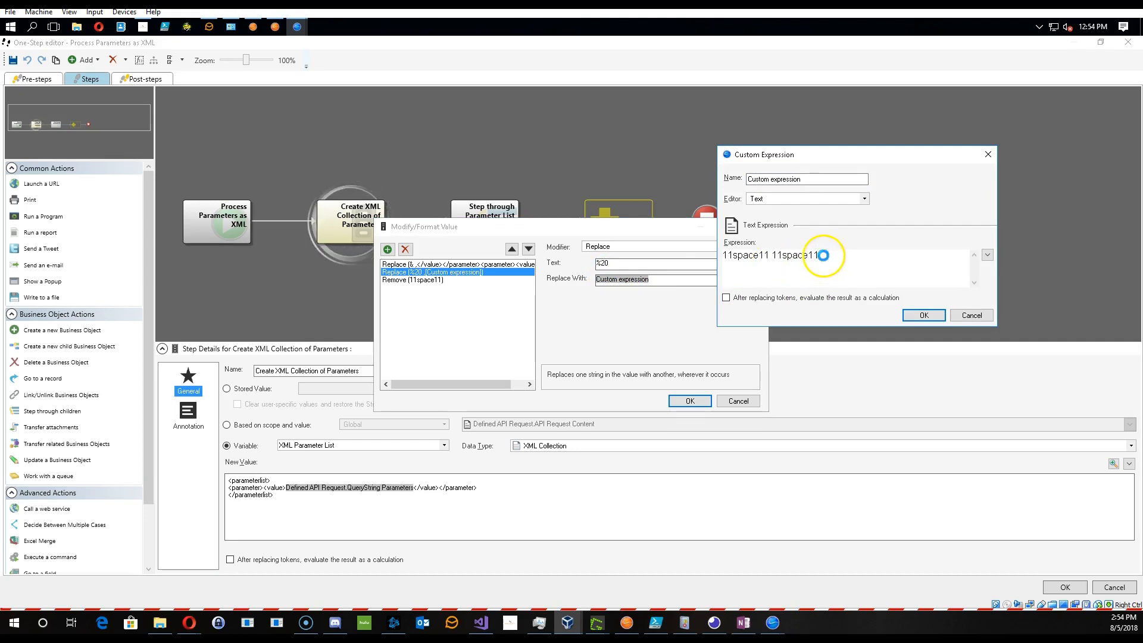
{"action": "right_click", "coordinate": [824, 256]}
{"action": "left_click", "coordinate": [848, 250]}
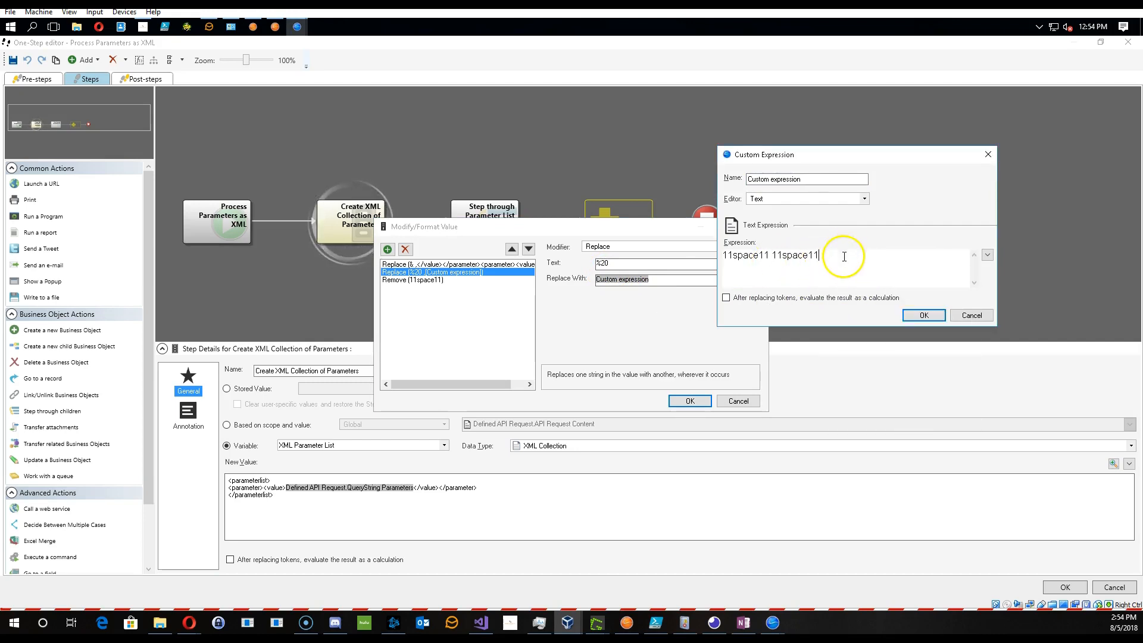
{"action": "left_click_drag", "start_coordinate": [821, 256], "coordinate": [772, 259]}
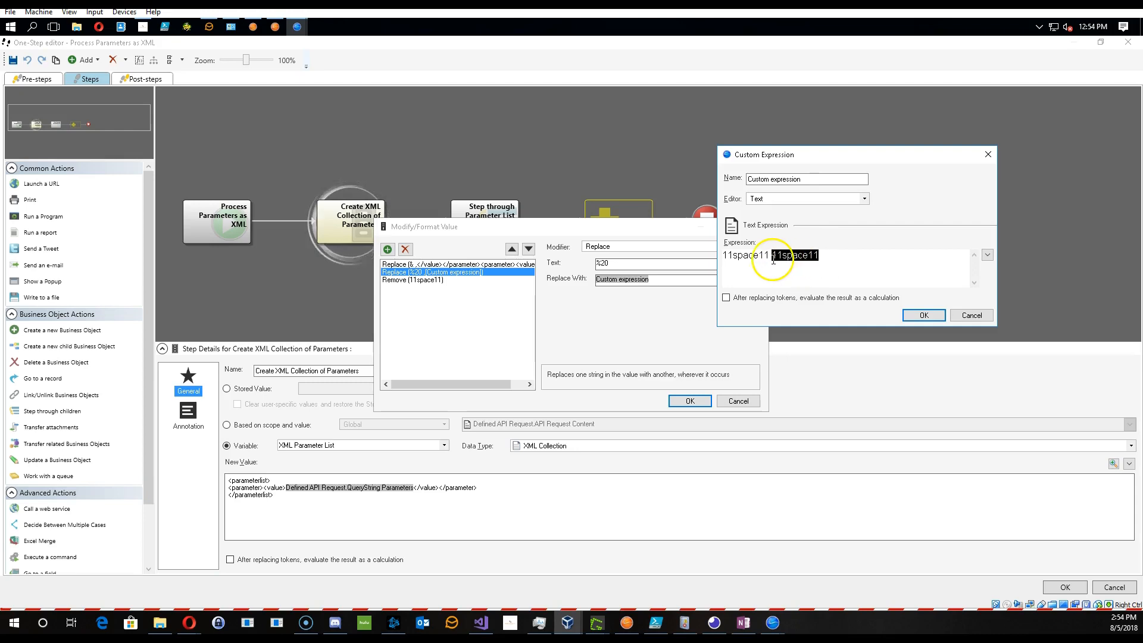
{"action": "left_click", "coordinate": [733, 256]}
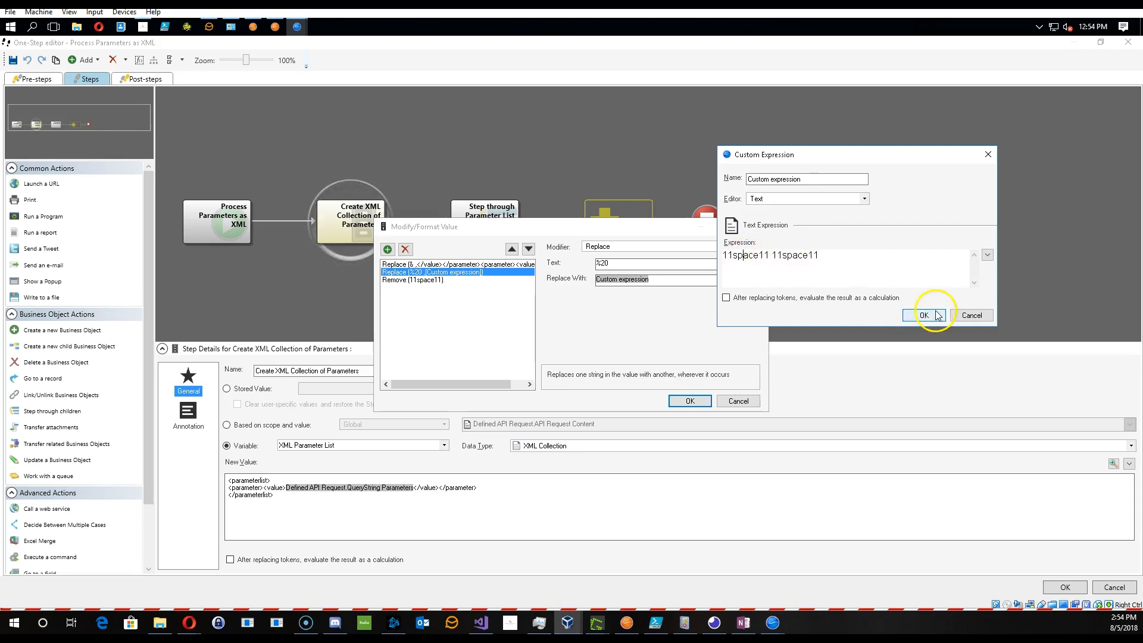
{"action": "left_click", "coordinate": [972, 315]}
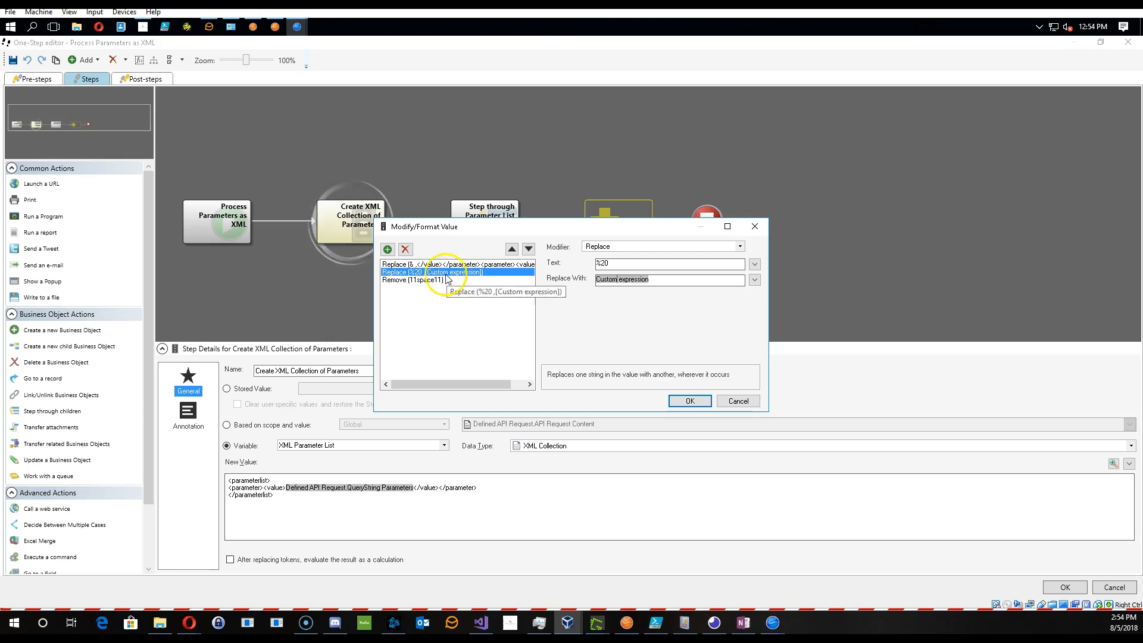
- Re-examine the custom expression and the Remove modifier's text, then cancel out of the One-Step editor
{"action": "left_click", "coordinate": [400, 275]}
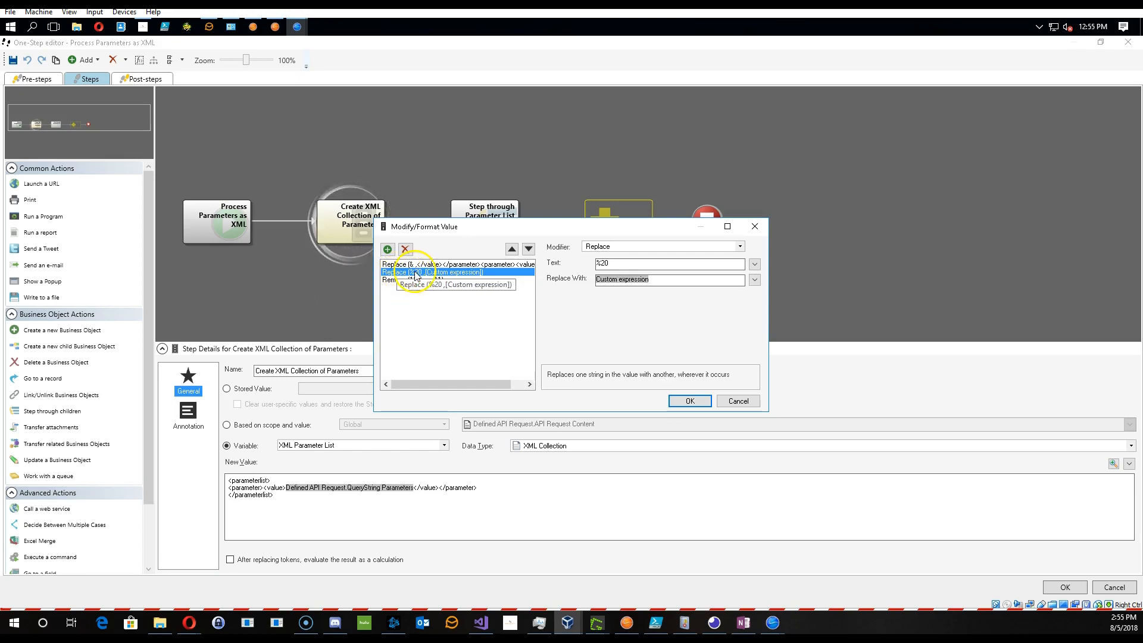
{"action": "double_click", "coordinate": [636, 280]}
{"action": "left_click_drag", "start_coordinate": [824, 159], "coordinate": [648, 101]}
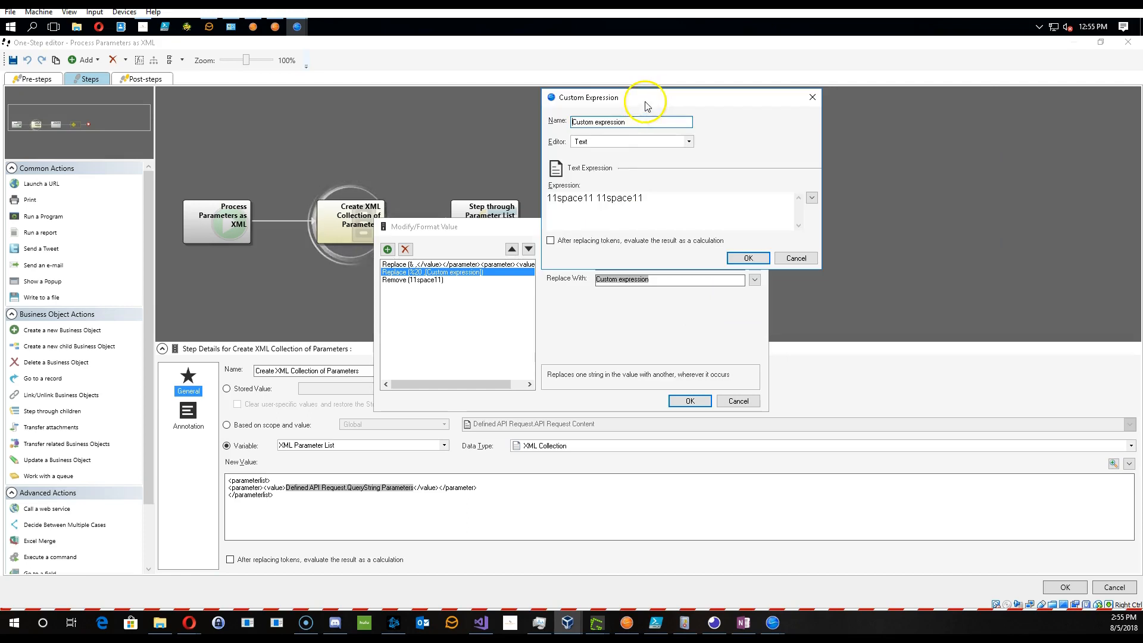
{"action": "left_click", "coordinate": [593, 198]}
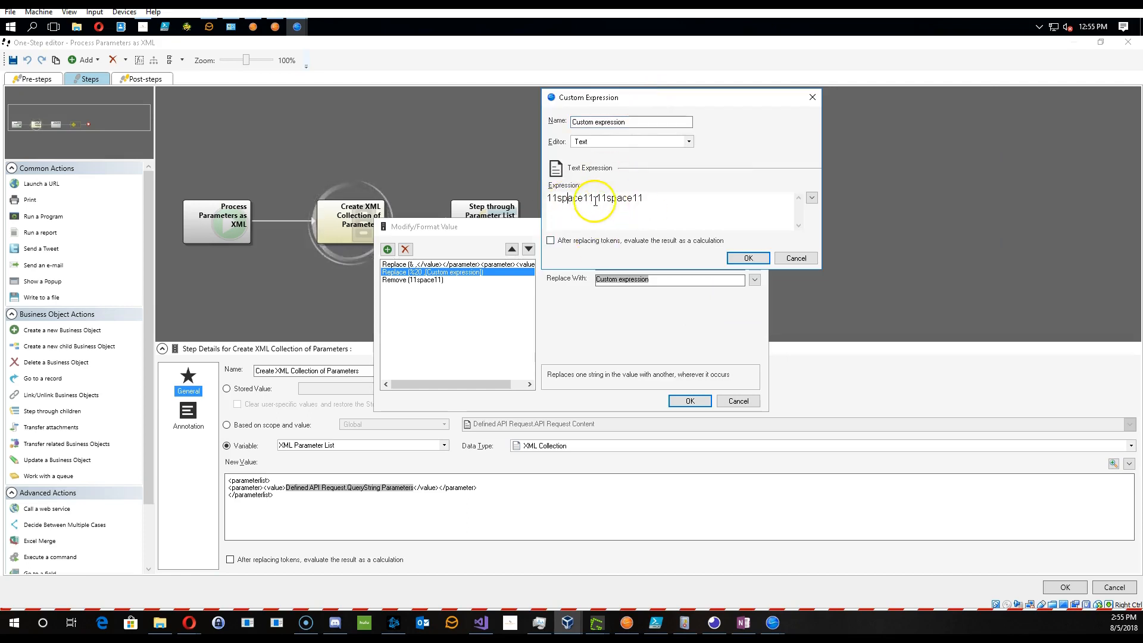
{"action": "left_click_drag", "start_coordinate": [593, 200], "coordinate": [543, 200]}
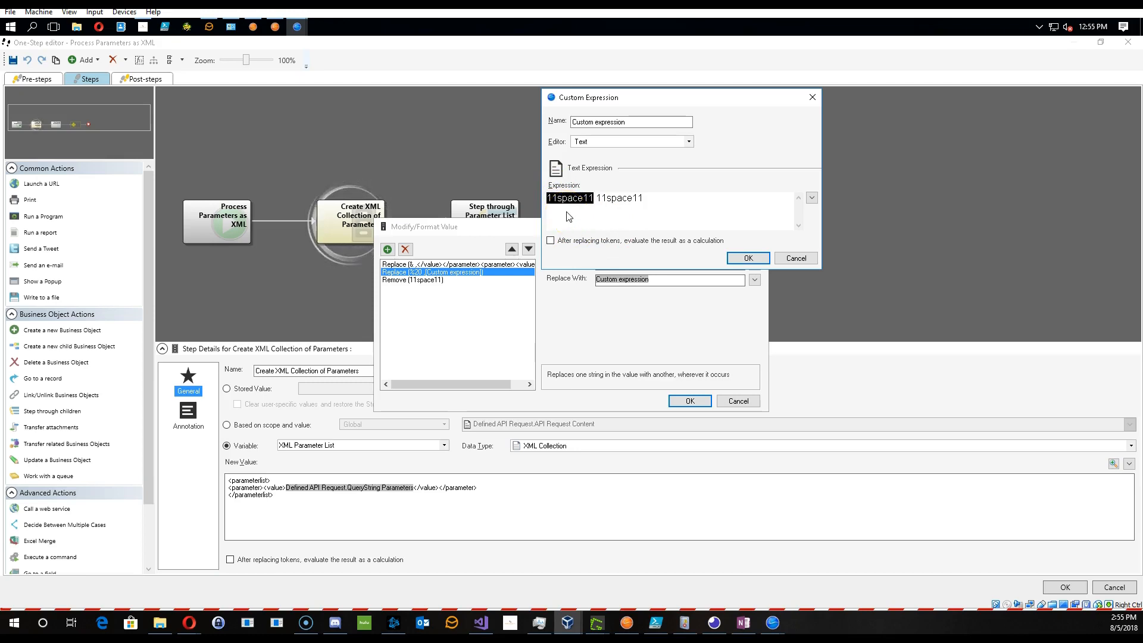
{"action": "left_click", "coordinate": [598, 197]}
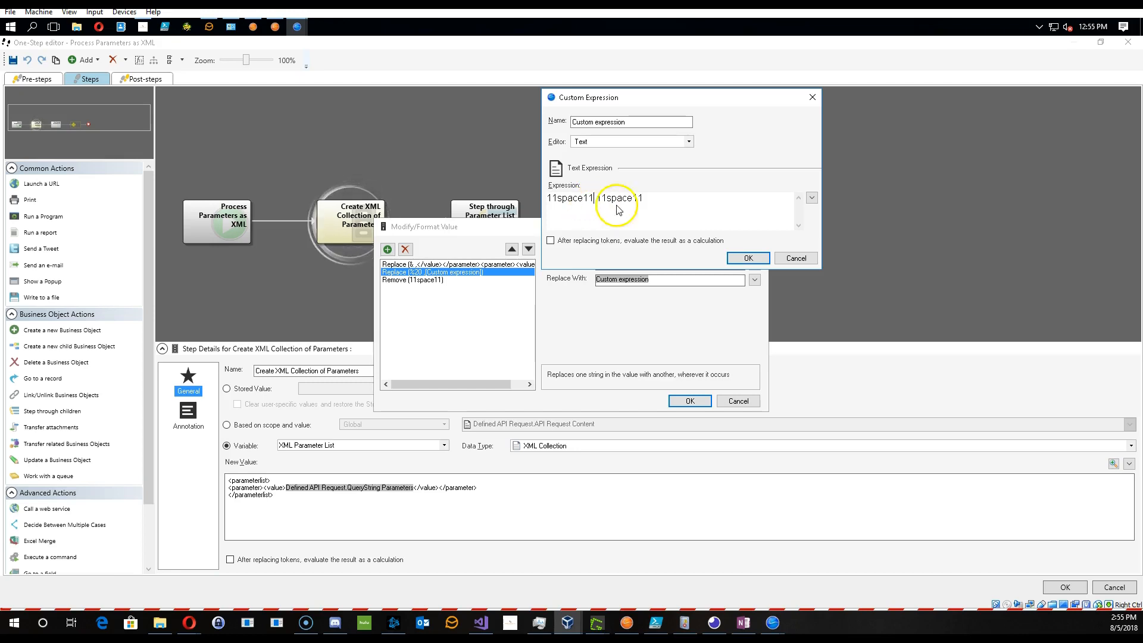
{"action": "left_click", "coordinate": [785, 260]}
{"action": "left_click", "coordinate": [417, 280]}
{"action": "left_click", "coordinate": [637, 263]}
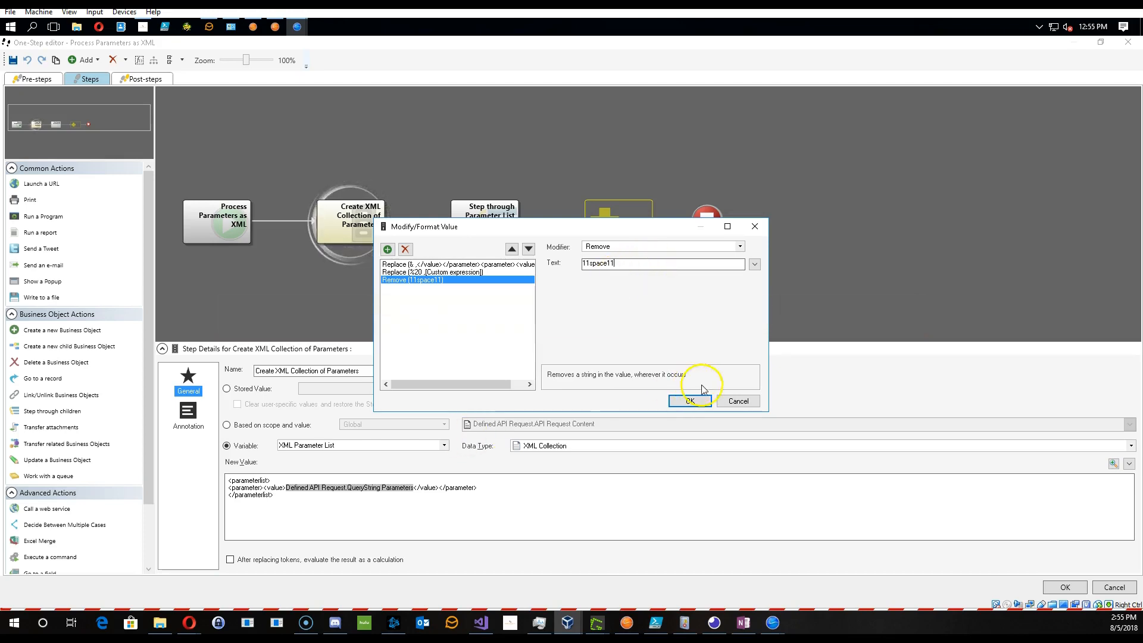
{"action": "left_click", "coordinate": [738, 401]}
{"action": "left_click", "coordinate": [1113, 588]}
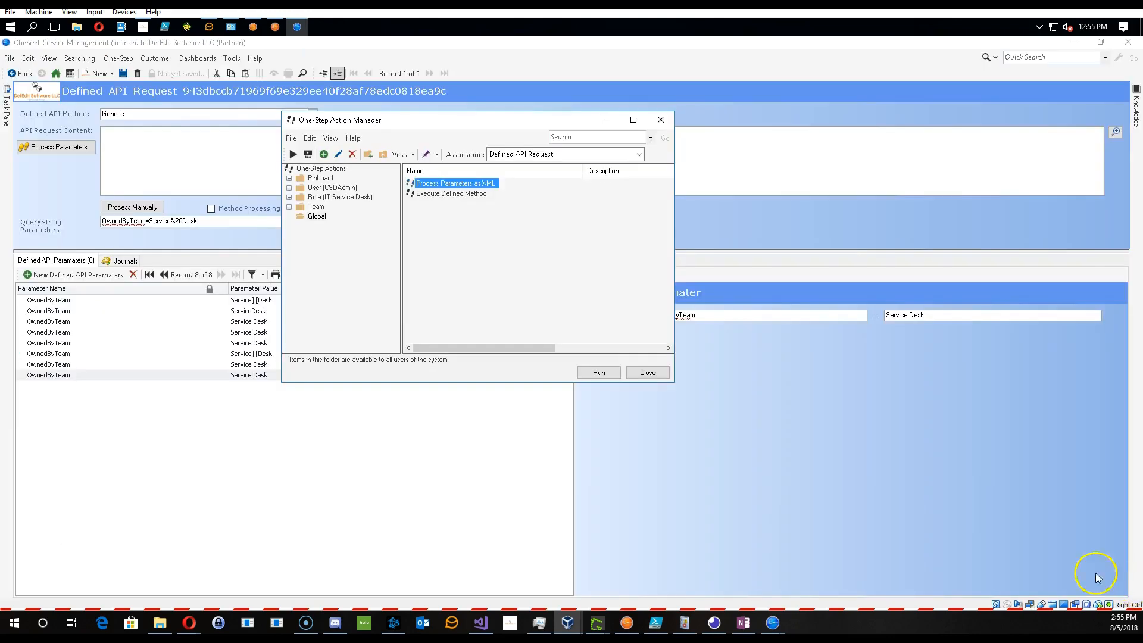
- Close the One-Step manager and inspect the sixth Defined API Parameter's value
{"action": "left_click", "coordinate": [647, 375]}
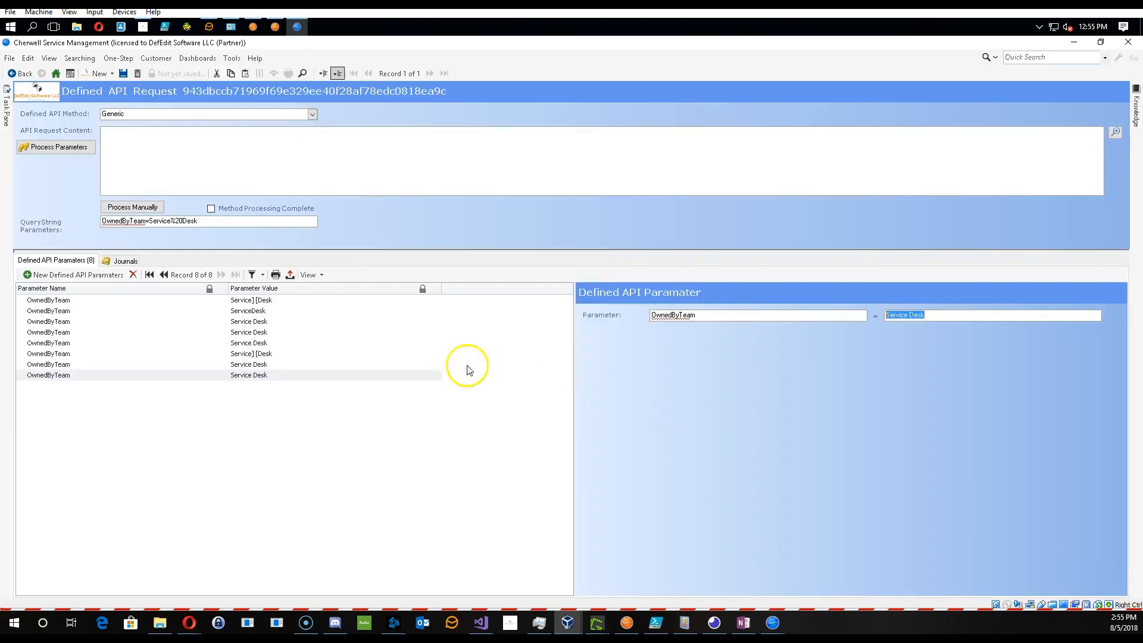
{"action": "left_click", "coordinate": [249, 354]}
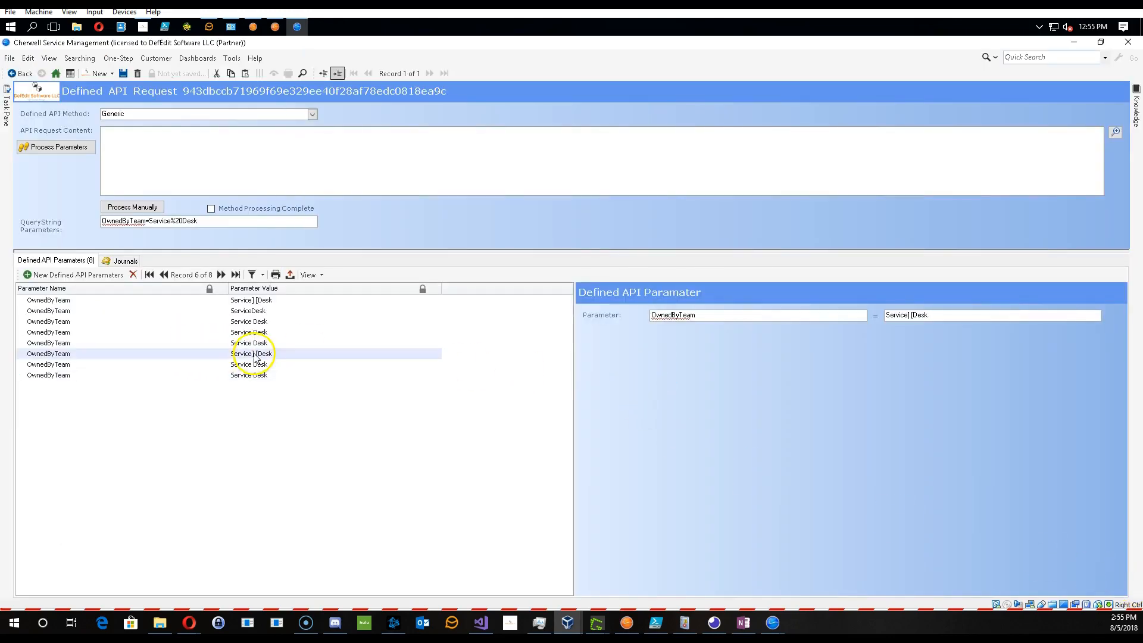
{"action": "left_click", "coordinate": [913, 316]}
{"action": "left_click", "coordinate": [913, 316]}
{"action": "left_click_drag", "start_coordinate": [914, 316], "coordinate": [908, 317]}
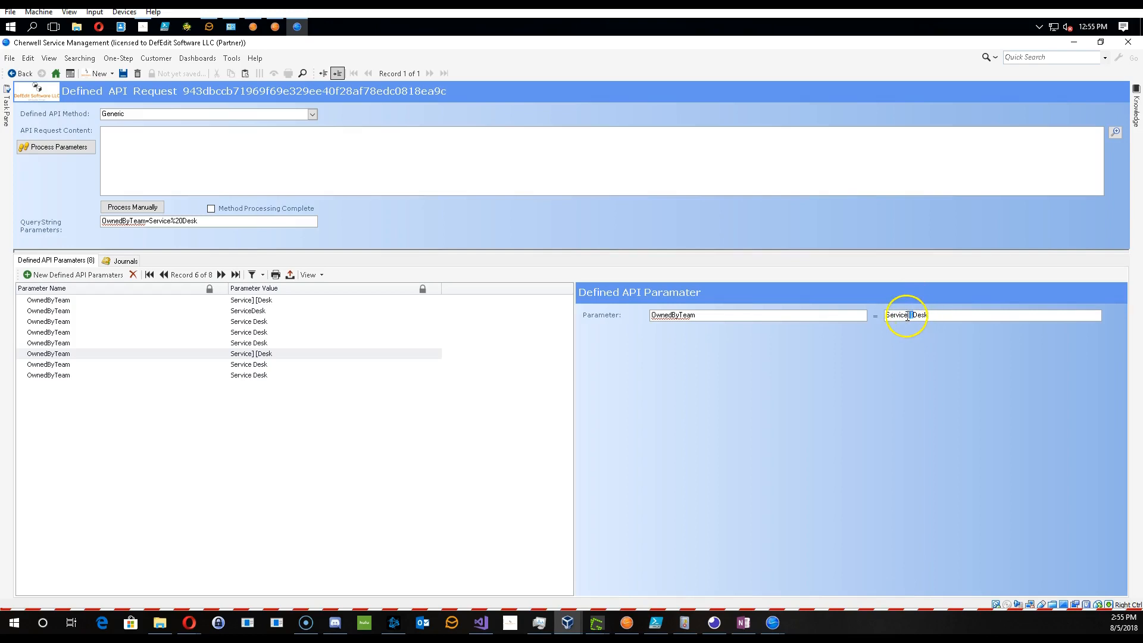
- Open the One-Step Action Manager again
{"action": "left_click", "coordinate": [118, 59]}
{"action": "left_click", "coordinate": [124, 74]}
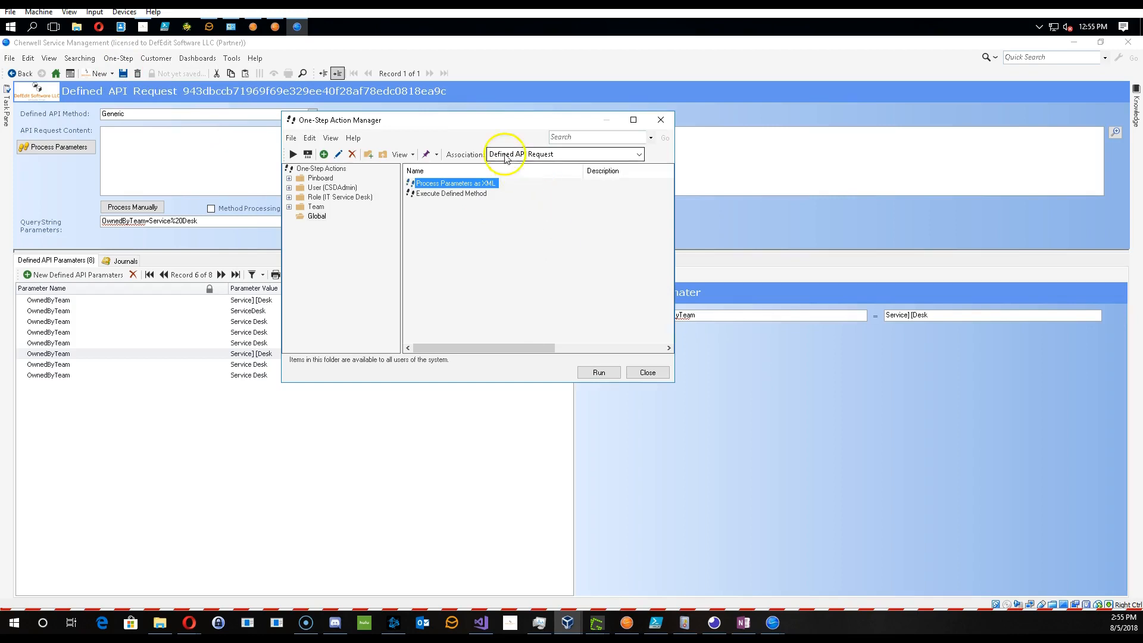
{"action": "left_click_drag", "start_coordinate": [485, 119], "coordinate": [613, 101]}
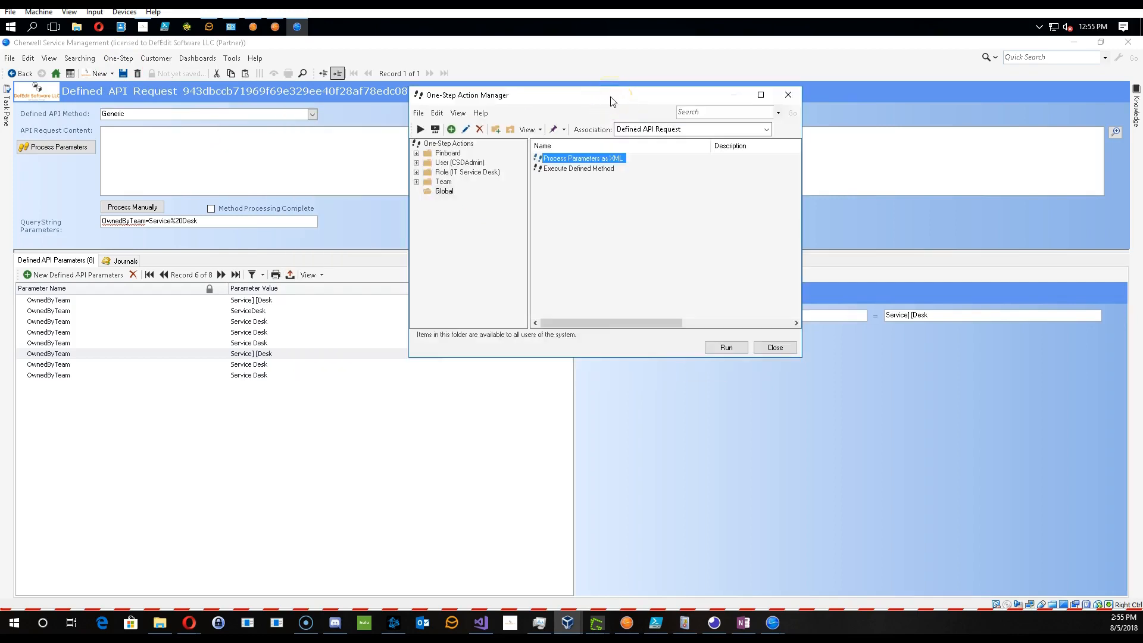